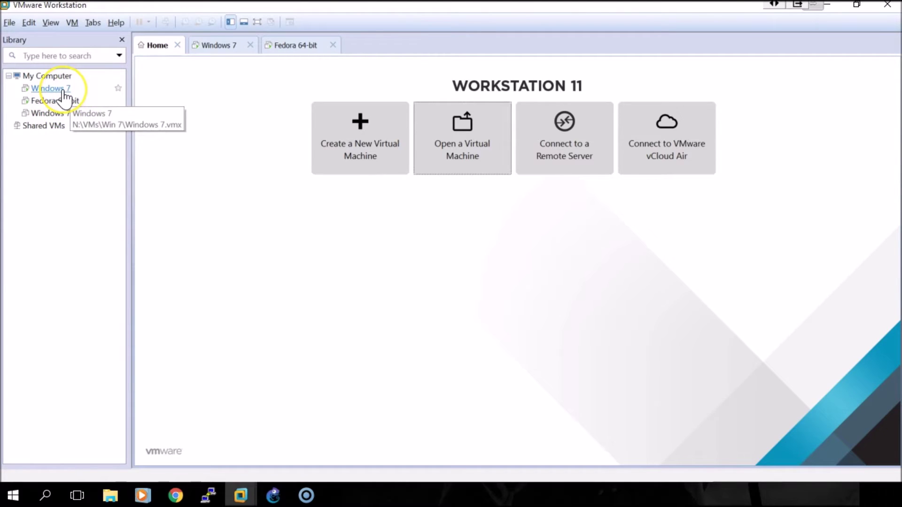
Step: Bring up the context menu for the Windows 7 virtual machine in the Library
right_click(63, 89)
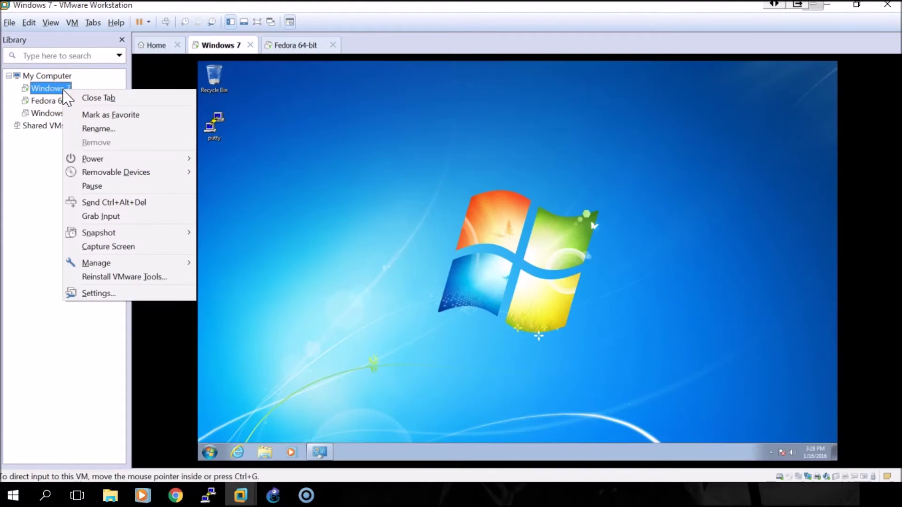
Step: In Windows 7's settings, keep the first adapter on NAT and start adding a Network Adapter
left_click(107, 294)
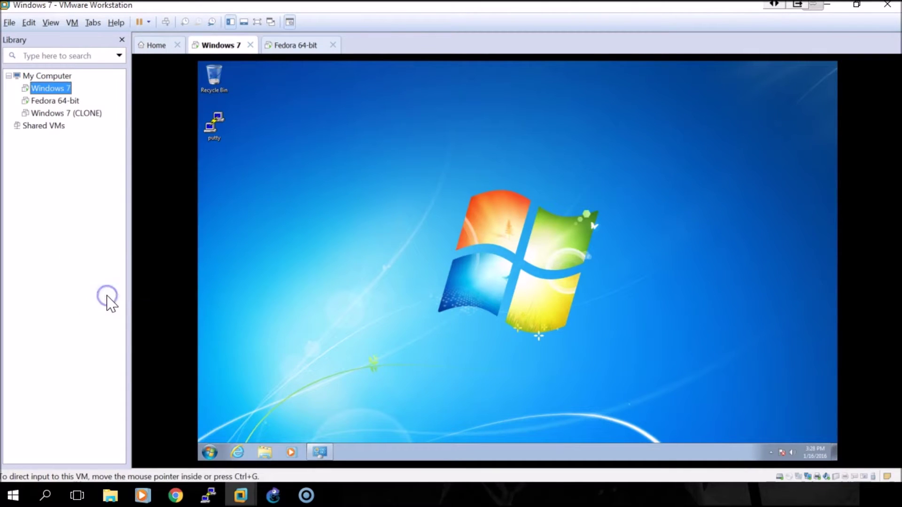
left_click(46, 90)
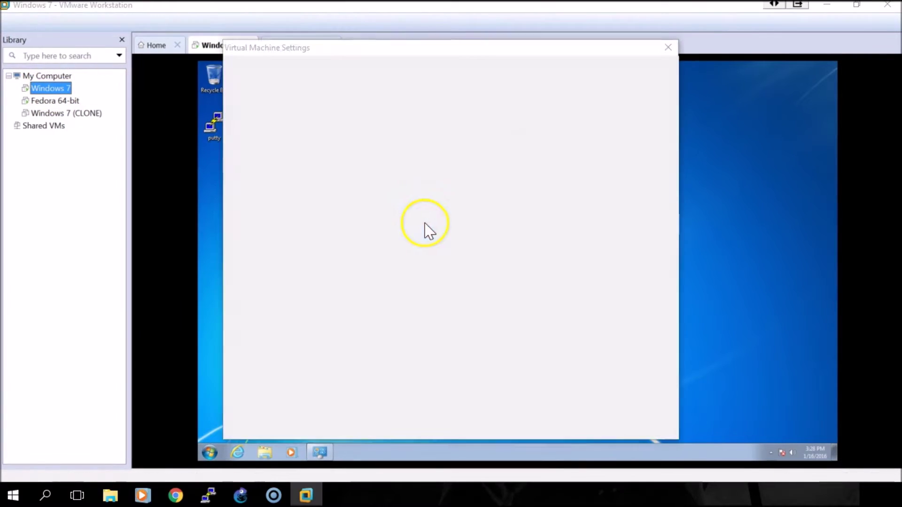
left_click(277, 140)
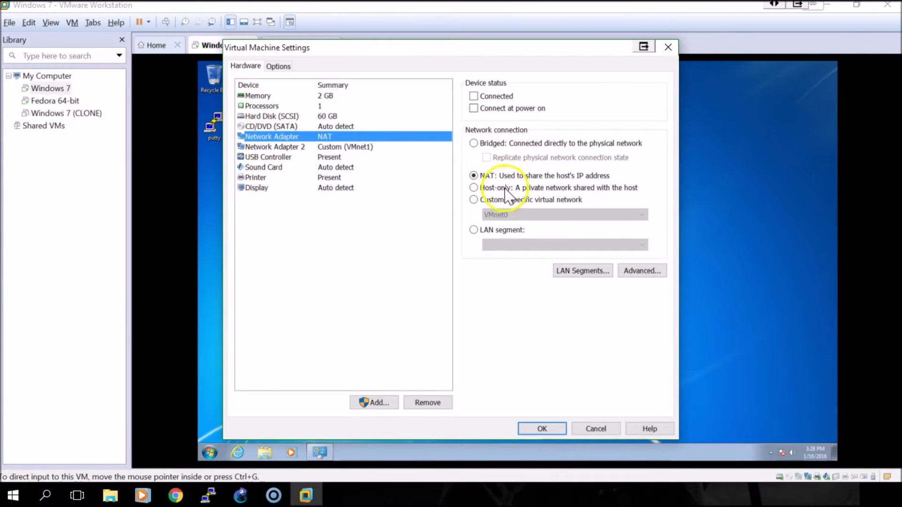
left_click(474, 199)
left_click(502, 214)
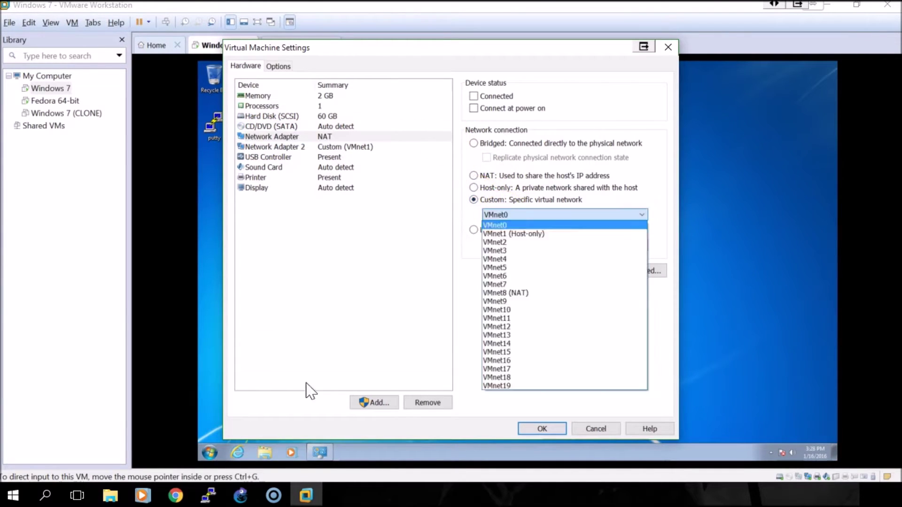
left_click(473, 176)
left_click(474, 176)
left_click(373, 402)
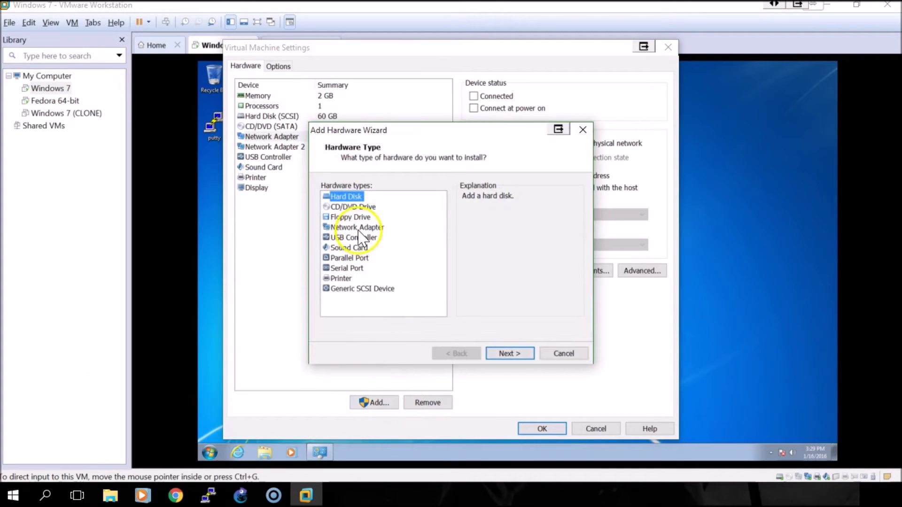
left_click(357, 227)
Step: Try a Custom VMnet network for the new adapter, then cancel the Add Hardware Wizard
left_click(499, 353)
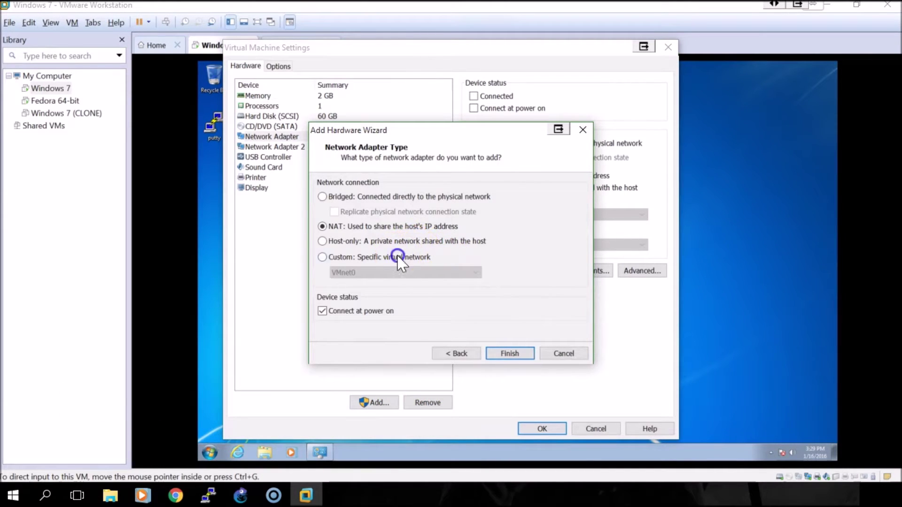
left_click(397, 257)
left_click(399, 281)
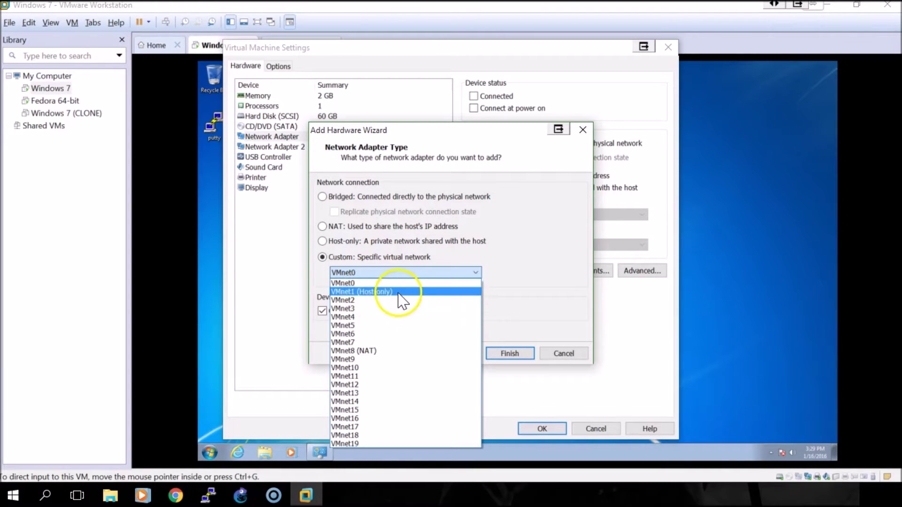
left_click(557, 358)
left_click(561, 357)
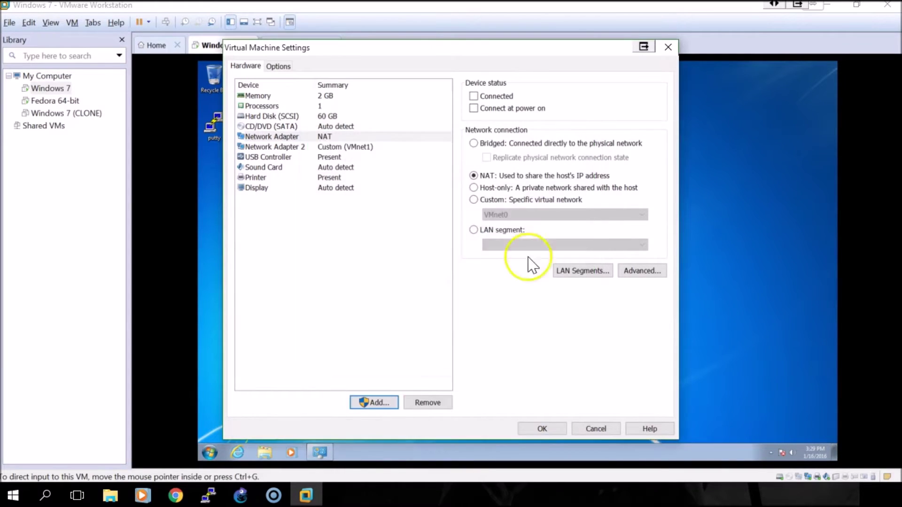
Step: Confirm the adapters are NAT and VMnet1, then cancel the Windows 7 settings unchanged
left_click(283, 137)
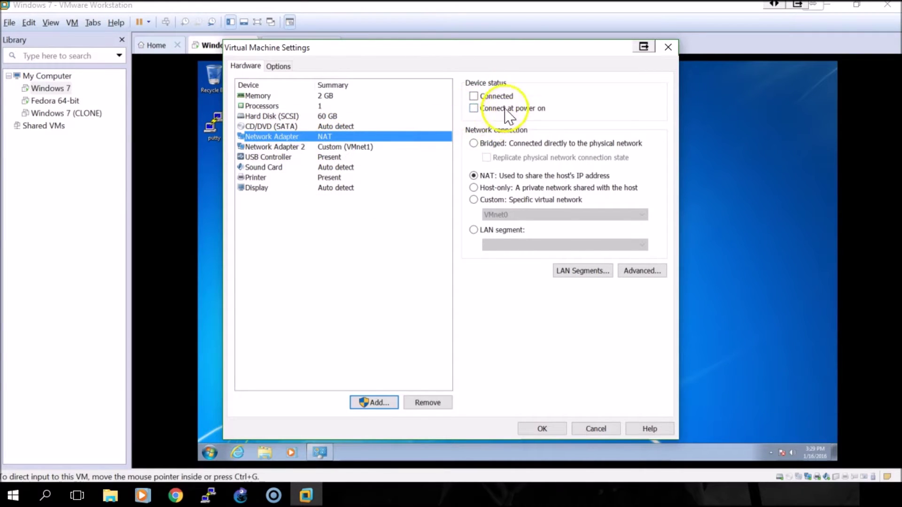
left_click(277, 147)
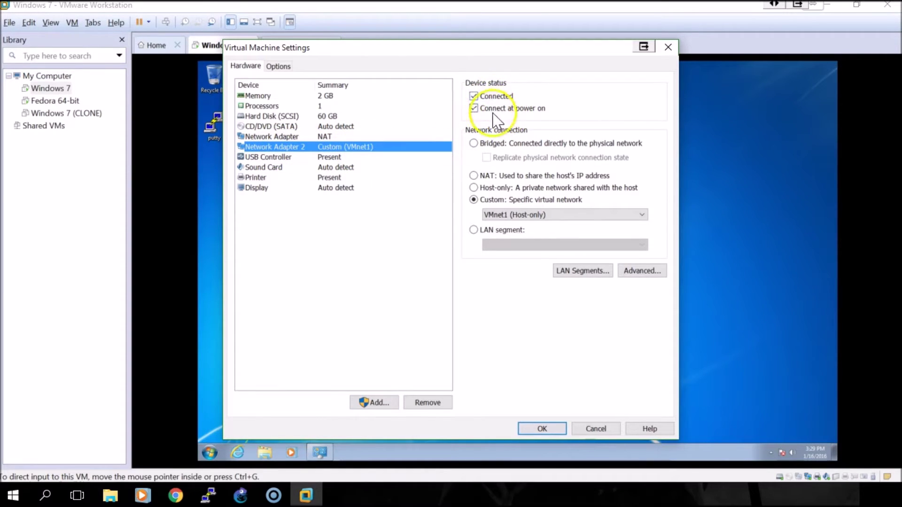
left_click(595, 429)
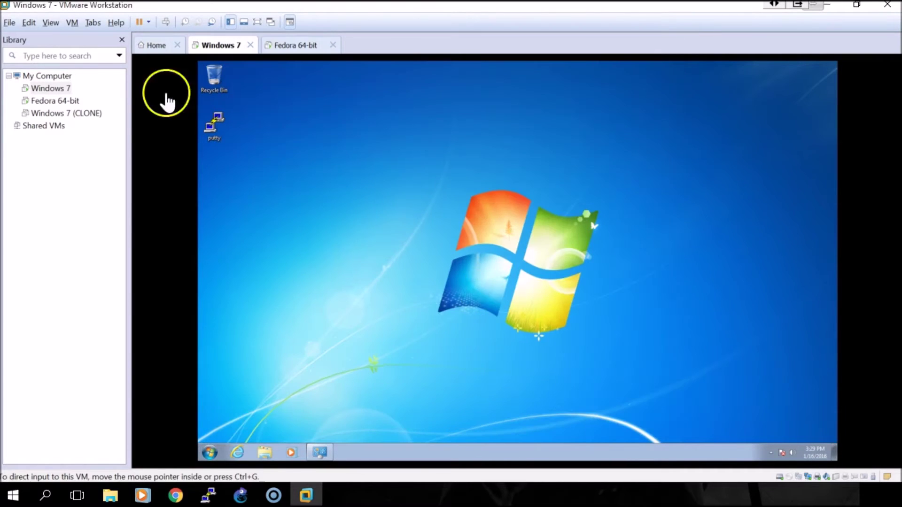
Step: Open Fedora 64-bit's settings, confirm adapters on NAT and VMnet8, and cancel without changes
left_click(49, 101)
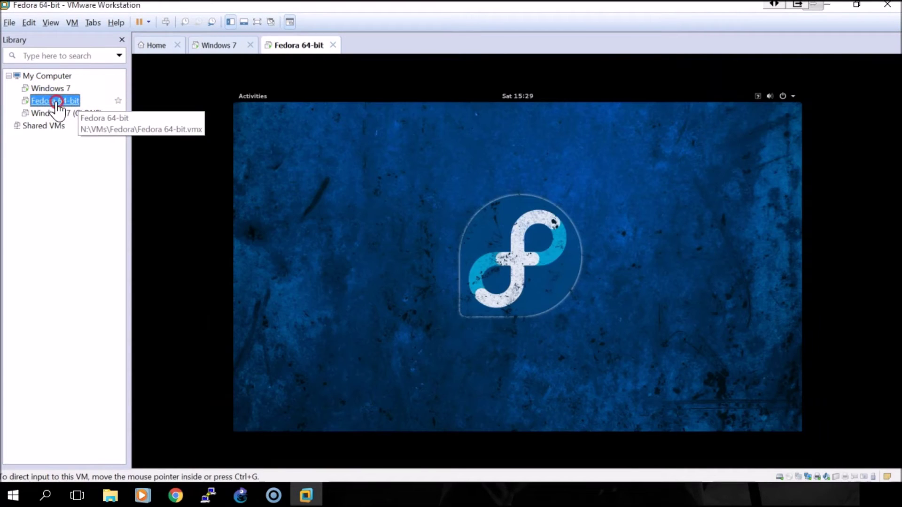
right_click(55, 103)
left_click(94, 304)
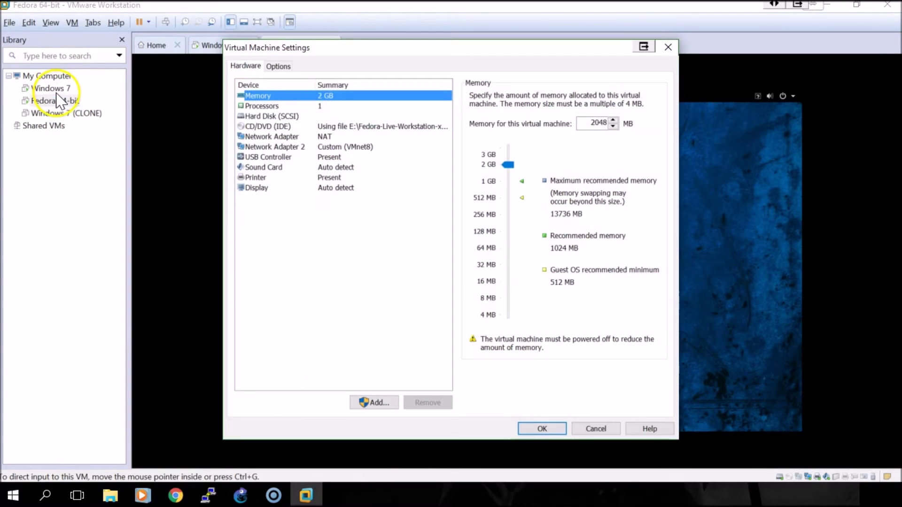
left_click(280, 139)
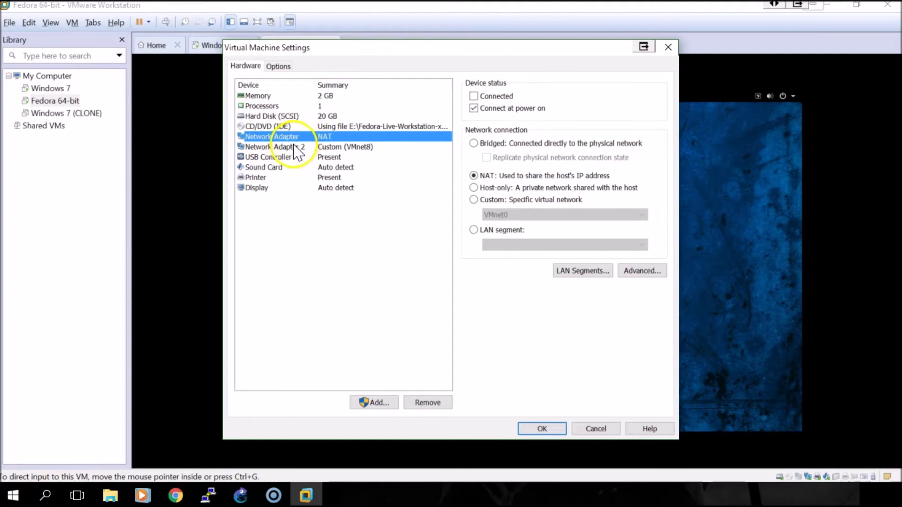
left_click(293, 147)
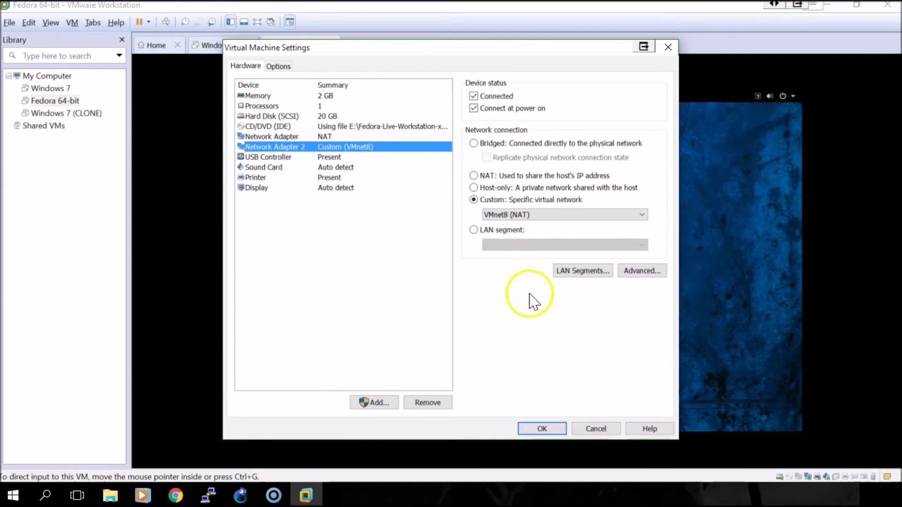
left_click(594, 429)
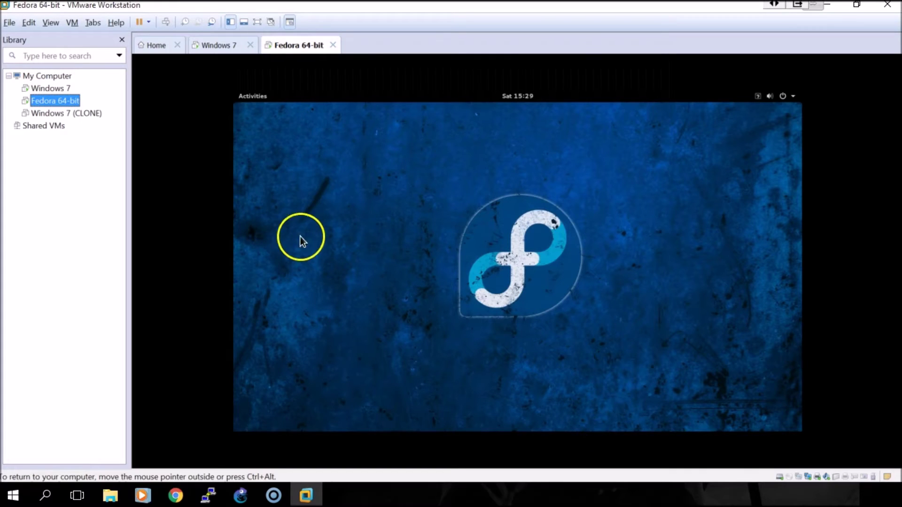
Step: Start the untitled GNS3 project, accepting its location and overwriting the existing one
left_click(240, 493)
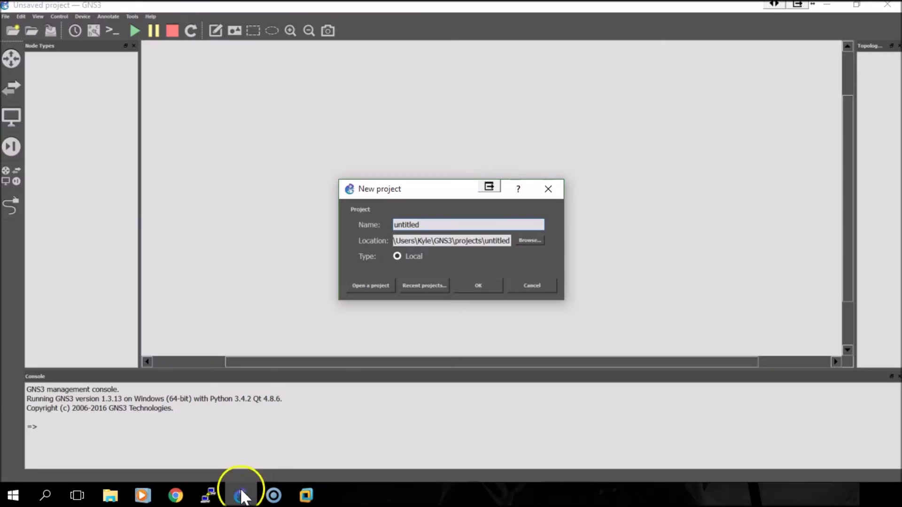
left_click(470, 287)
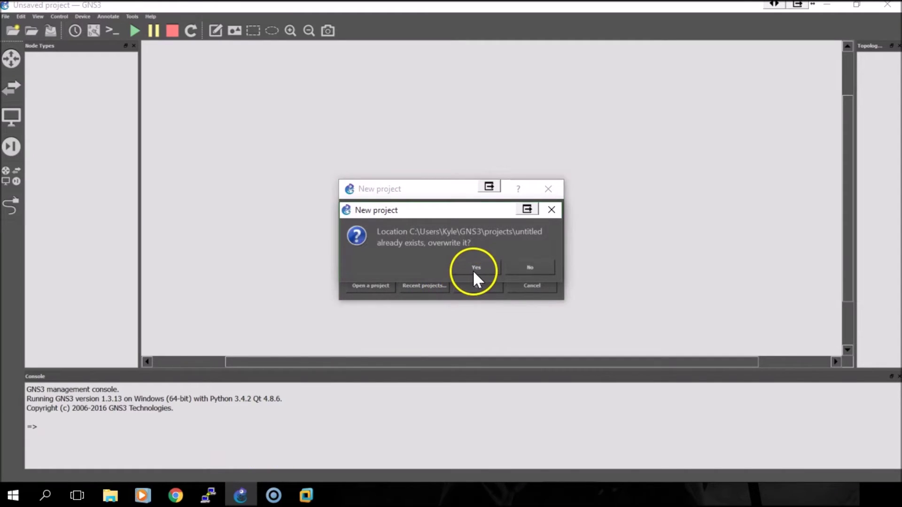
left_click(474, 268)
Step: Place a c3745 router, R1, in the centre of the canvas
left_click(16, 66)
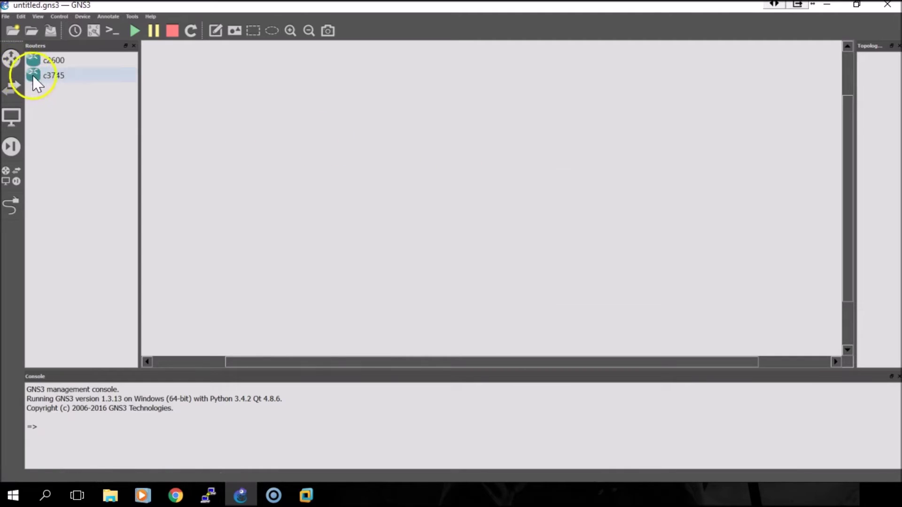
left_click_drag(45, 75, 306, 134)
left_click_drag(451, 171, 450, 171)
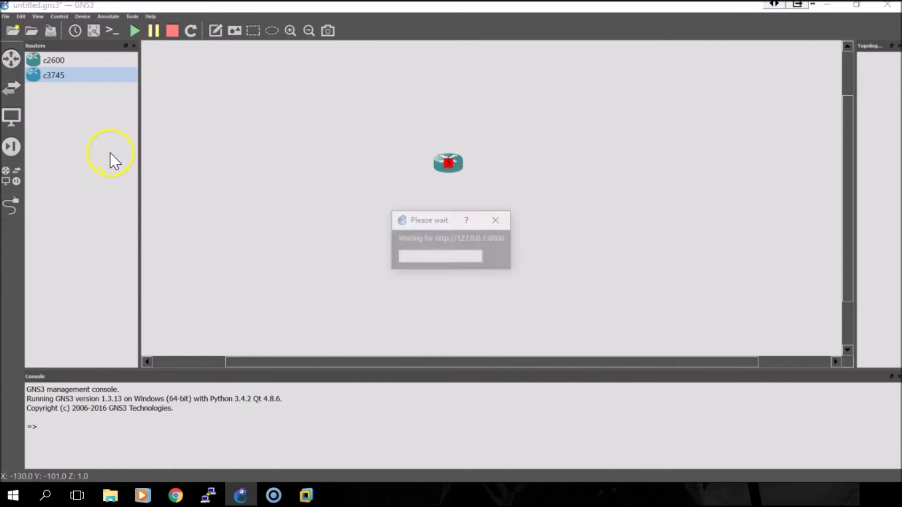
Step: Place Host1 left and Host2 right of R1, then bring up Host1's options
left_click(5, 183)
left_click_drag(49, 182, 356, 179)
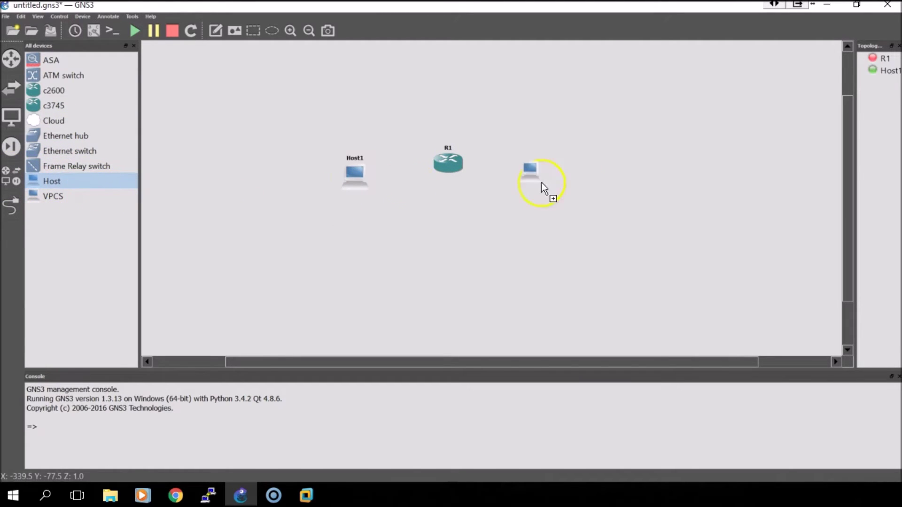
left_click_drag(582, 187, 583, 190)
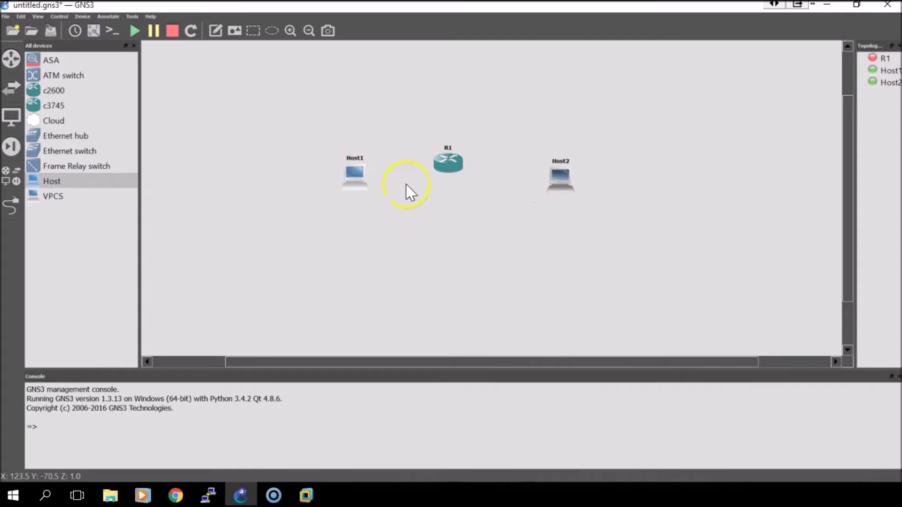
right_click(362, 179)
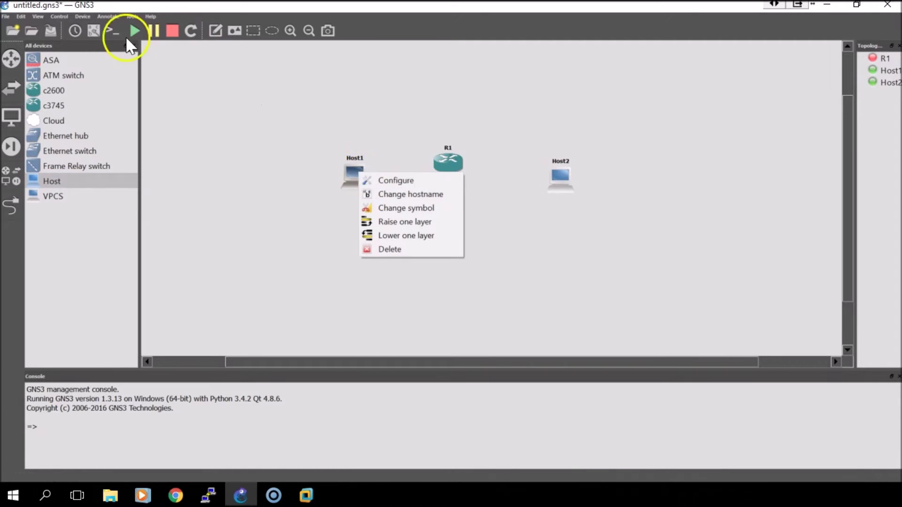
left_click(95, 34)
left_click_drag(354, 174, 333, 172)
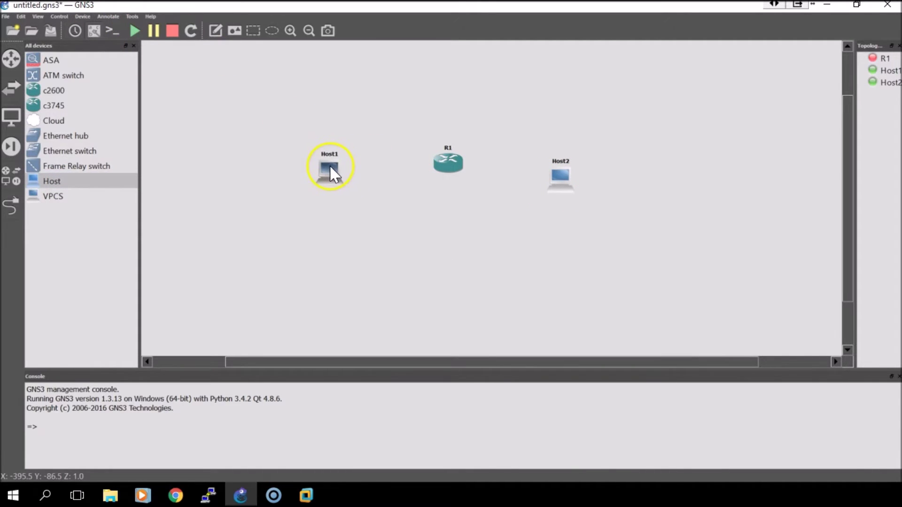
right_click(340, 175)
Step: Remove Host1's _gen_eth:GNS3 interface, keeping only the VMnet1 adapter
left_click(354, 176)
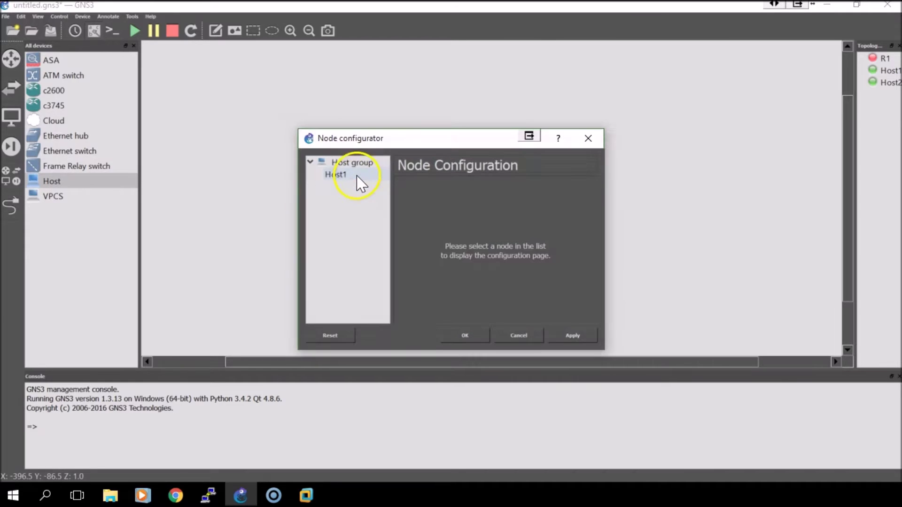
left_click(335, 174)
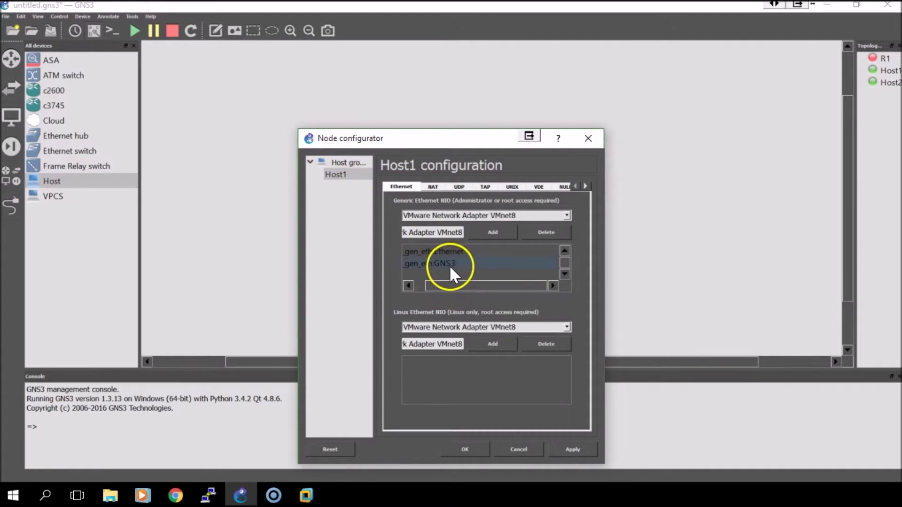
left_click(532, 236)
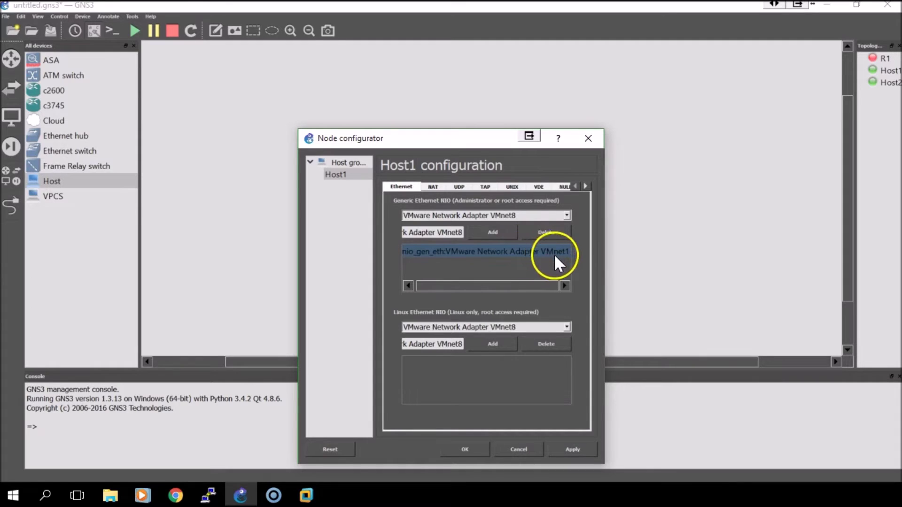
left_click(467, 449)
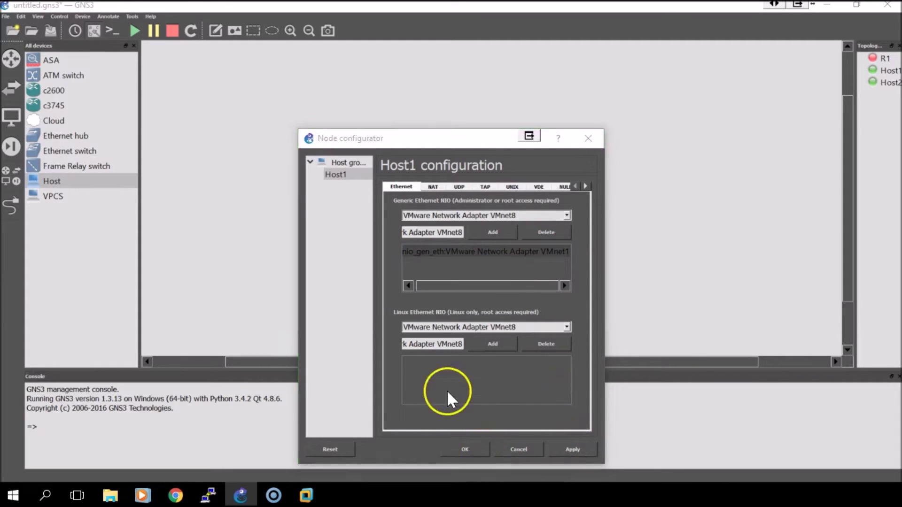
Step: Rename Host1 to 'Windows'
right_click(331, 174)
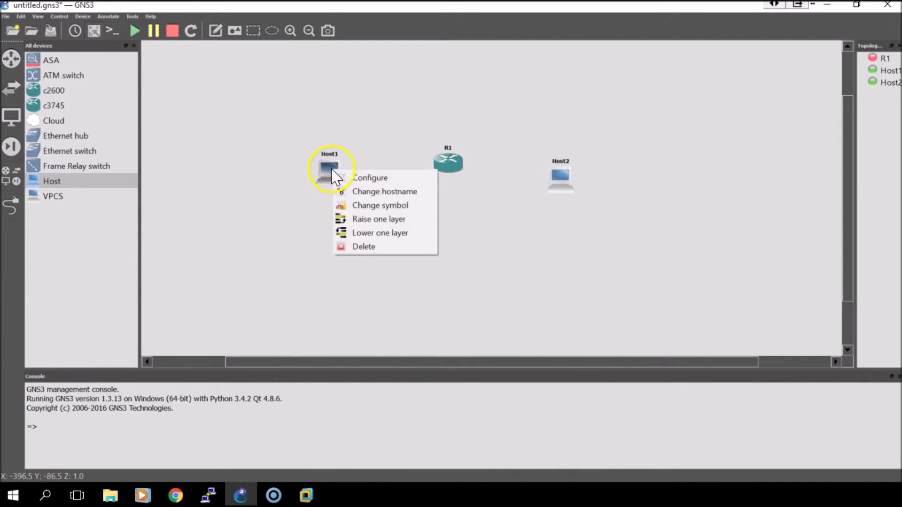
left_click(355, 191)
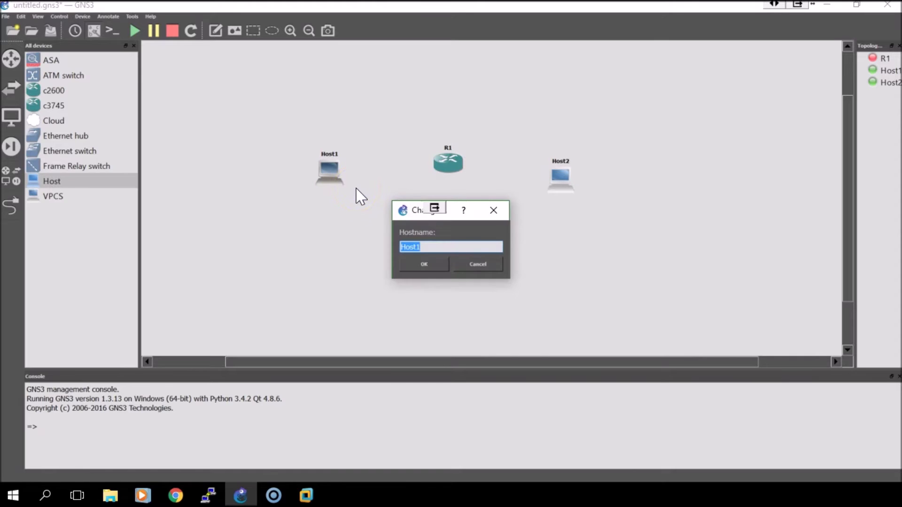
type("Windows")
key("Return")
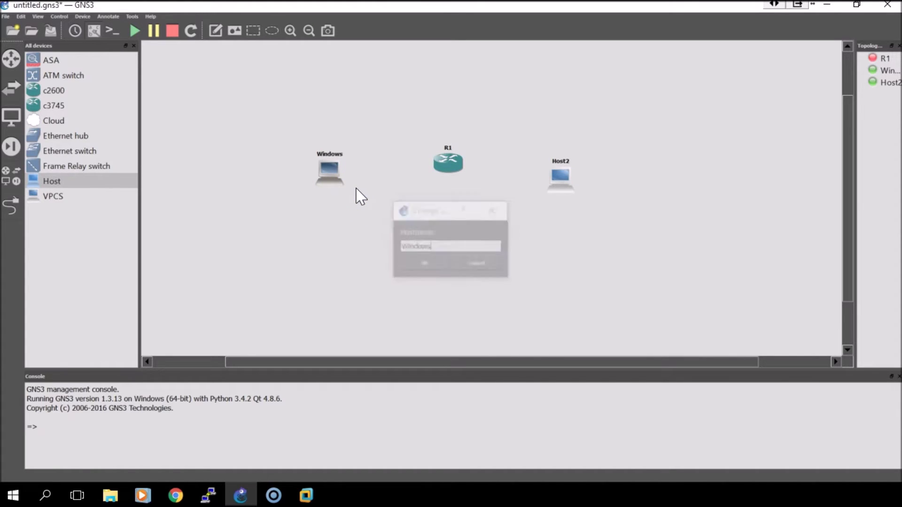
Step: Delete Host2's extra NIO entries so only the VMnet8 adapter remains
right_click(562, 190)
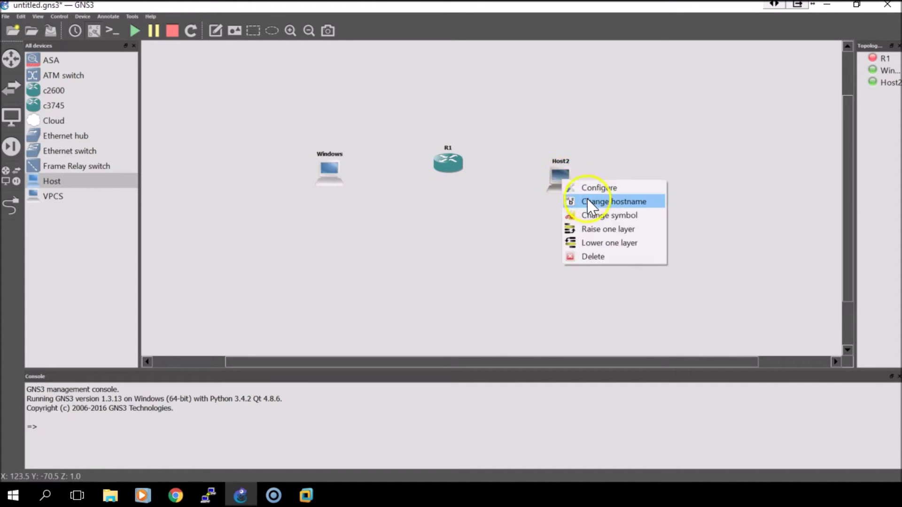
left_click(596, 188)
left_click(335, 175)
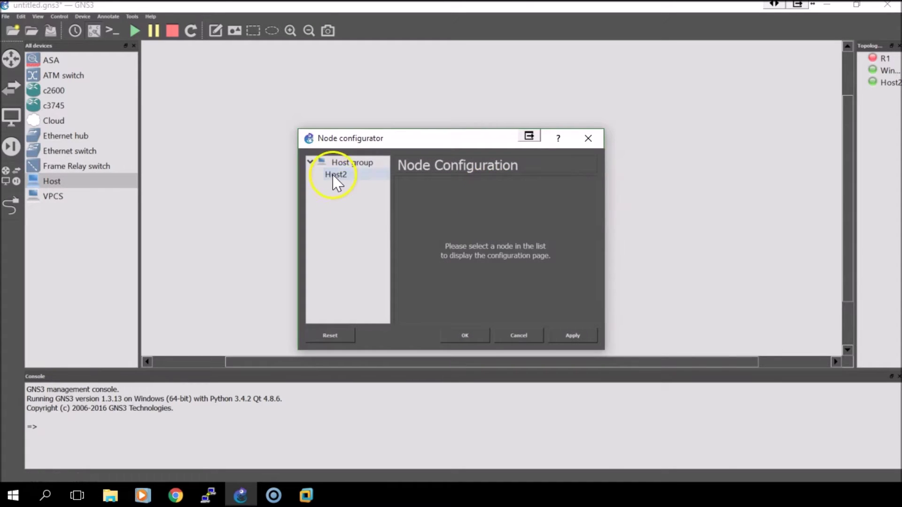
left_click_drag(486, 285, 495, 285)
scroll(510, 262, "down", 1)
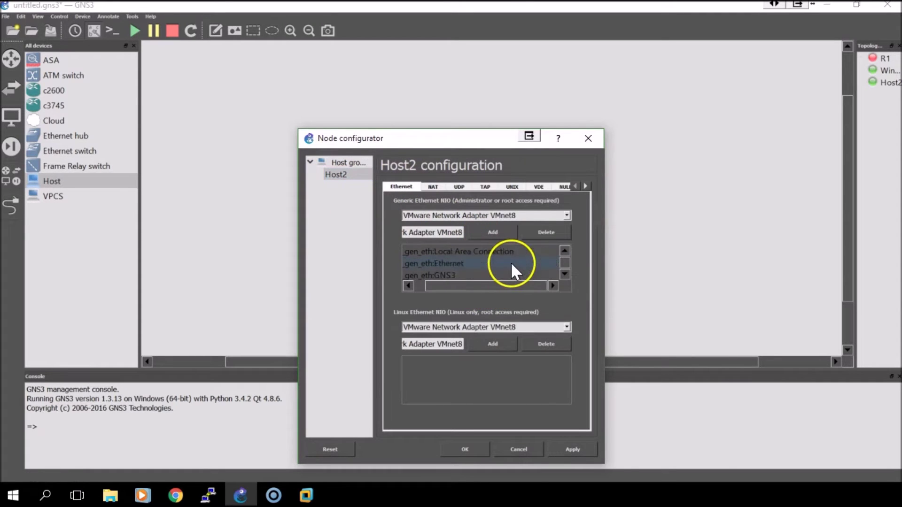
left_click(495, 260)
left_click(543, 232)
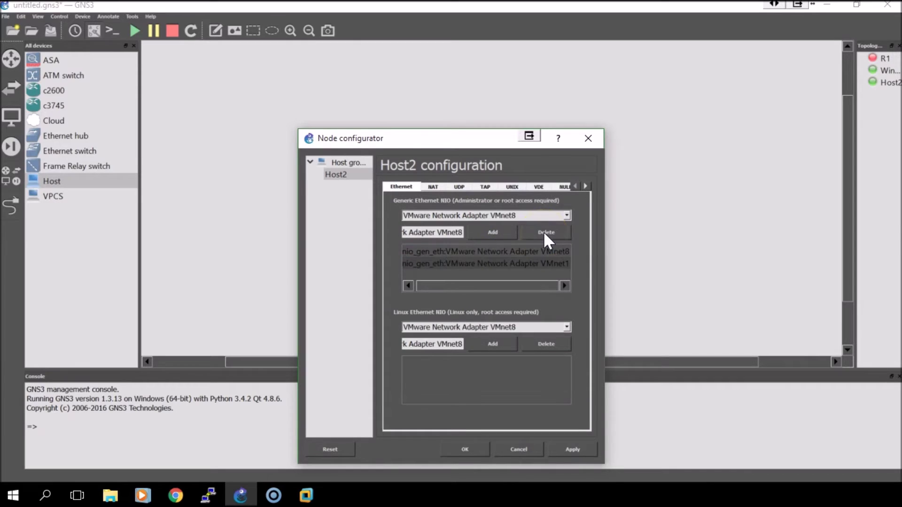
left_click(542, 232)
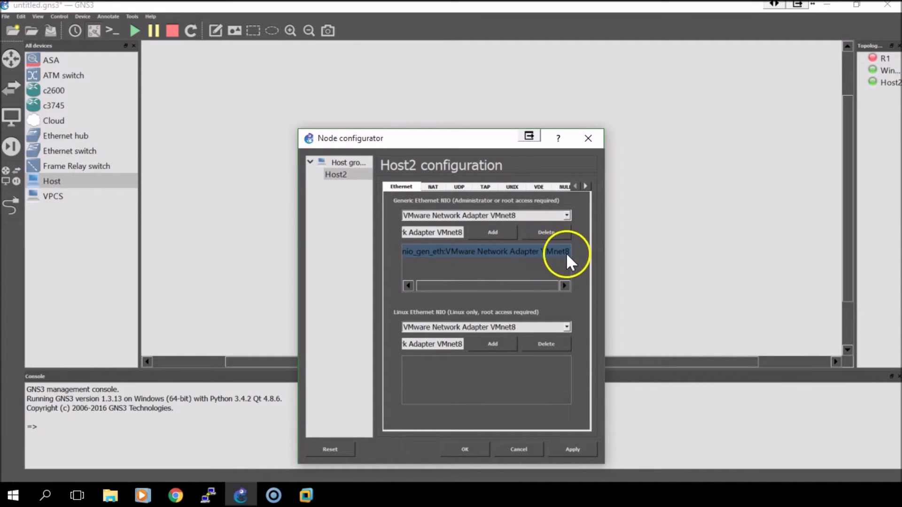
left_click(527, 383)
left_click(484, 449)
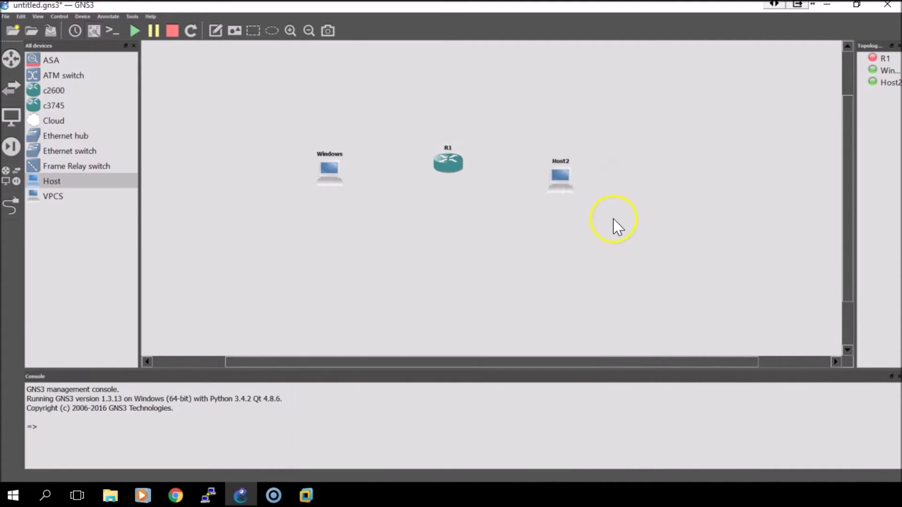
Step: Rename Host2 to 'Linux'
right_click(578, 183)
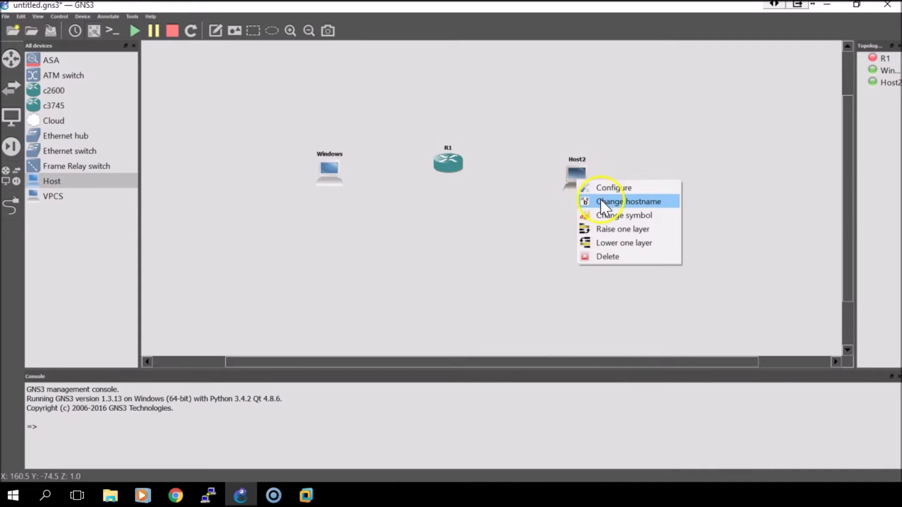
left_click(599, 202)
type("Linux")
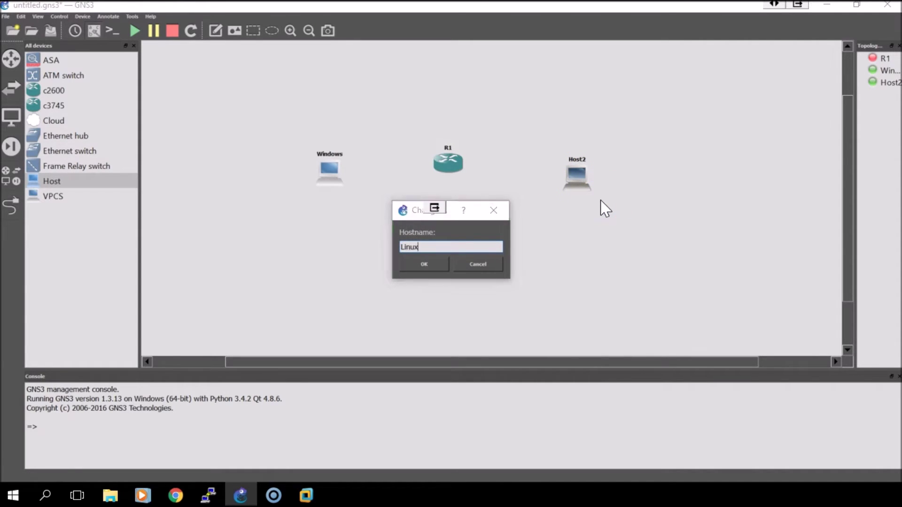
key("Return")
Step: Link the Windows host's VMnet1 adapter to R1's FastEthernet0/0
left_click(10, 205)
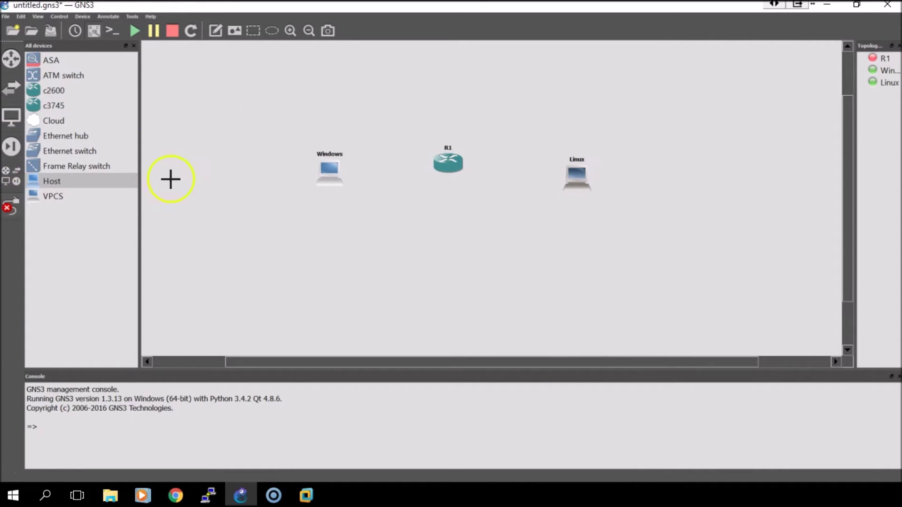
left_click(329, 172)
left_click(358, 178)
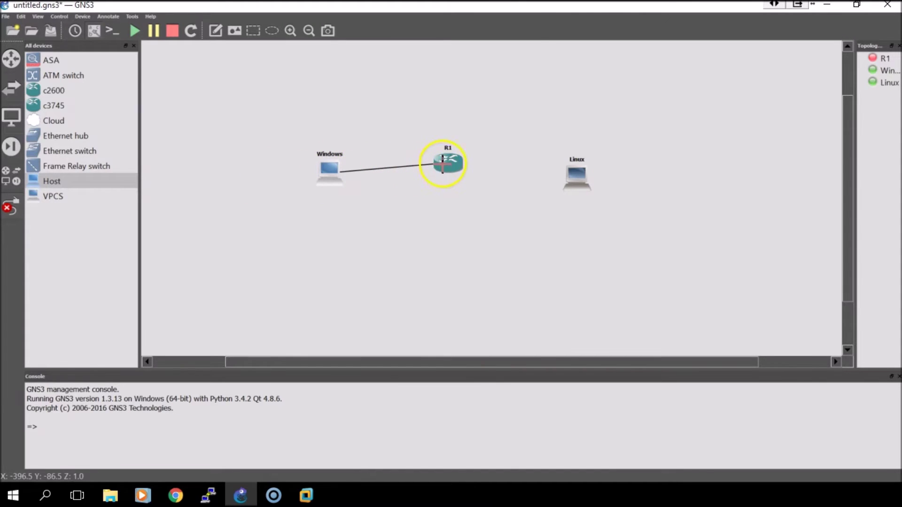
left_click(444, 161)
left_click(476, 5)
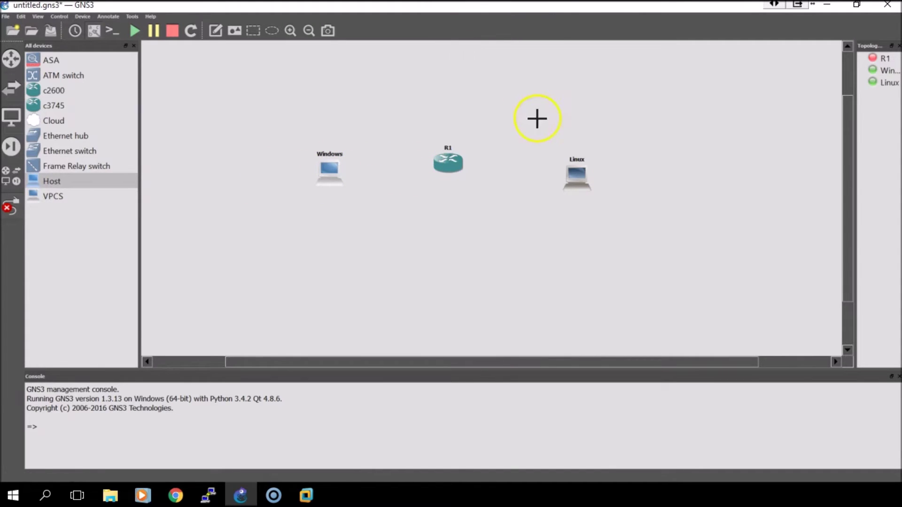
Step: Link the Linux host's VMnet8 adapter to R1's FastEthernet0/1
left_click(565, 180)
left_click(587, 190)
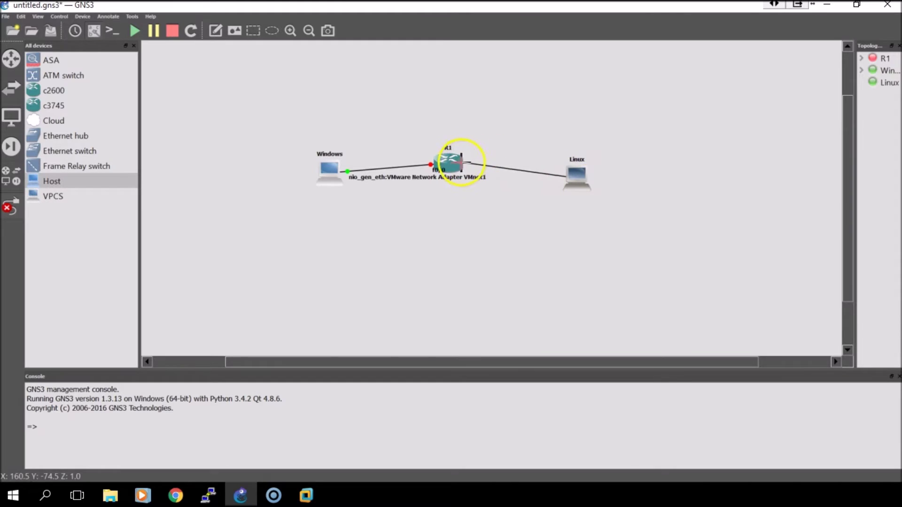
left_click(465, 162)
left_click(505, 19)
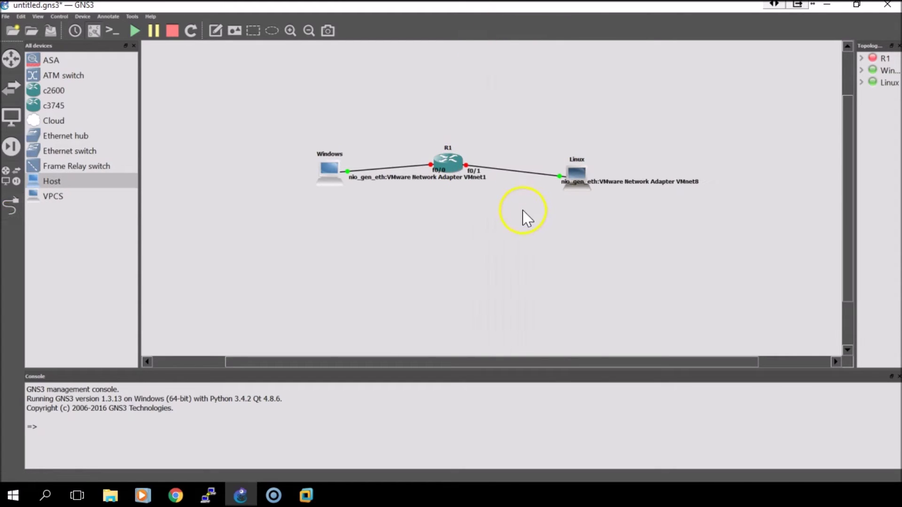
Step: Move the Windows, Linux and R1 f0/0 link labels beneath their devices
left_click_drag(412, 178, 336, 193)
left_click_drag(582, 182, 562, 209)
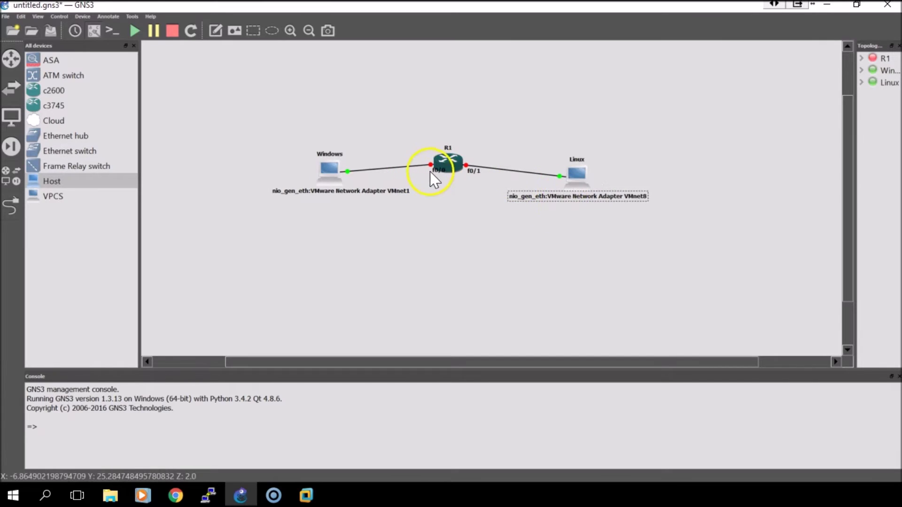
left_click_drag(433, 171, 429, 174)
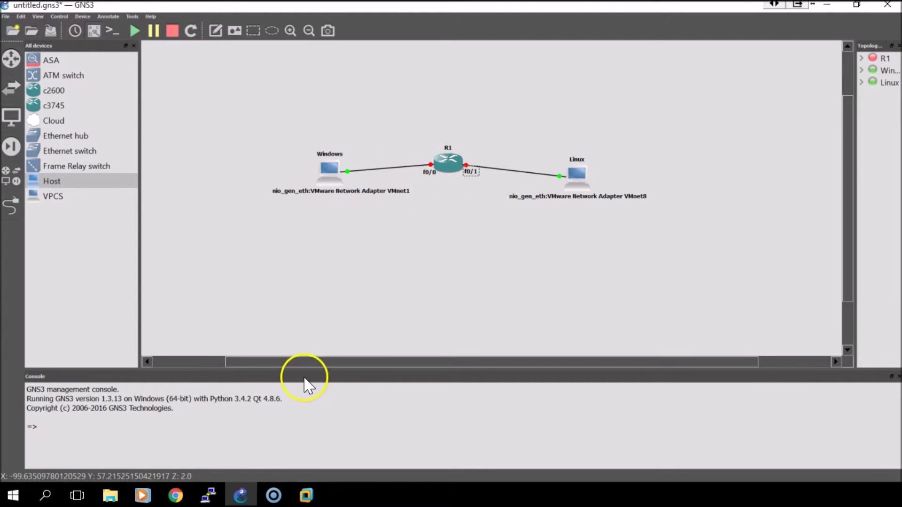
Step: On the Windows 7 tab, find Windows Firewall via Start search 'fire' and confirm it's Off
left_click(304, 497)
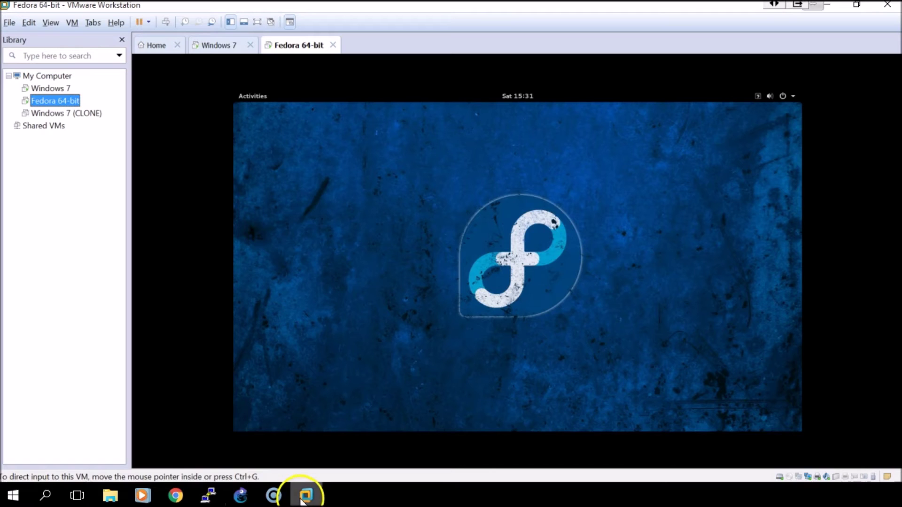
left_click(220, 46)
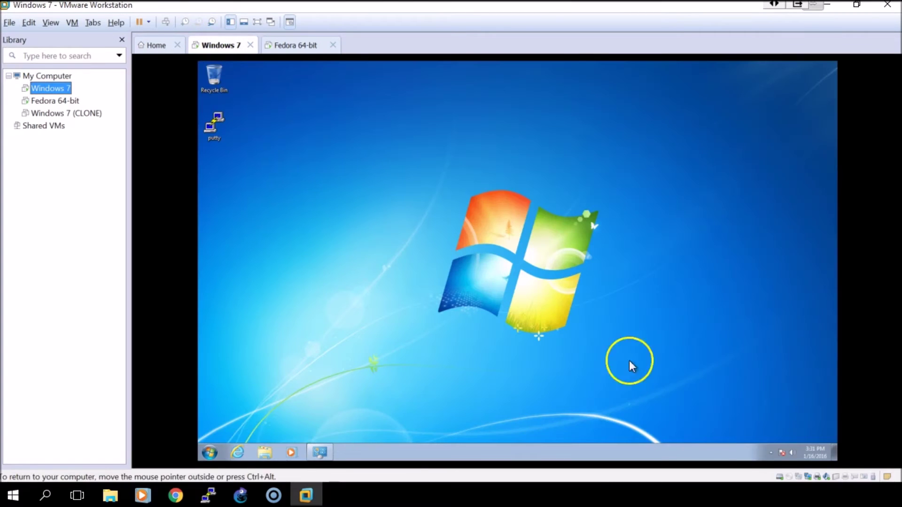
left_click(210, 452)
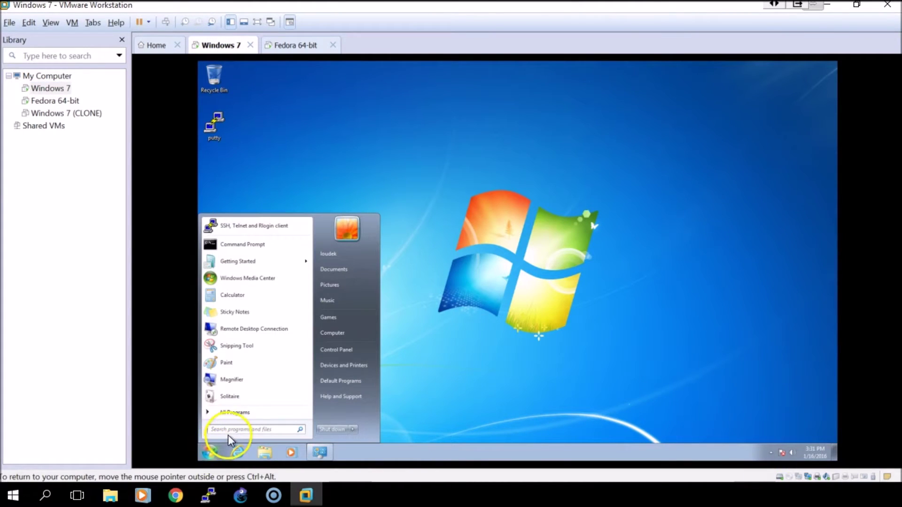
type("fire")
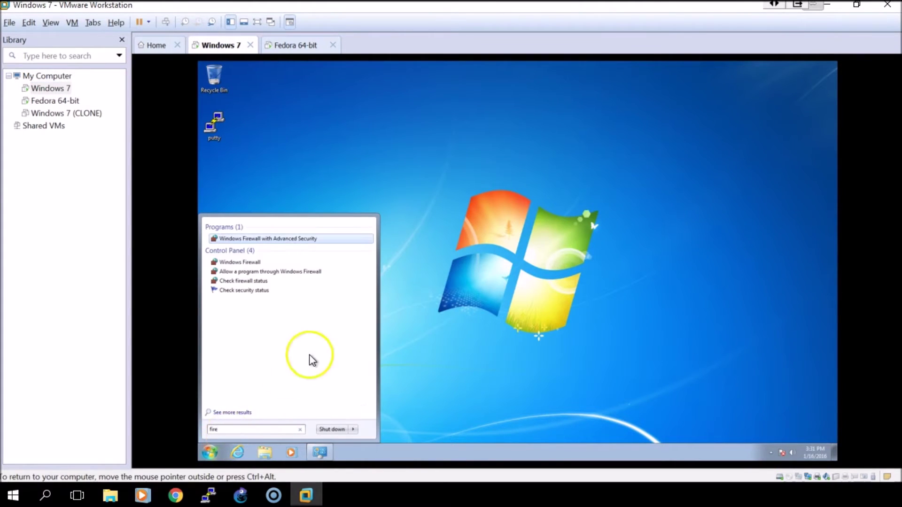
left_click(250, 260)
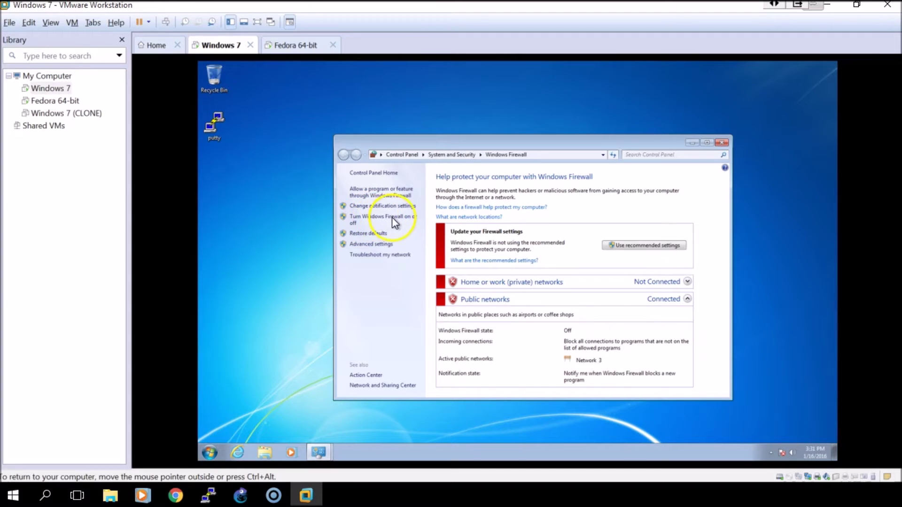
left_click(723, 141)
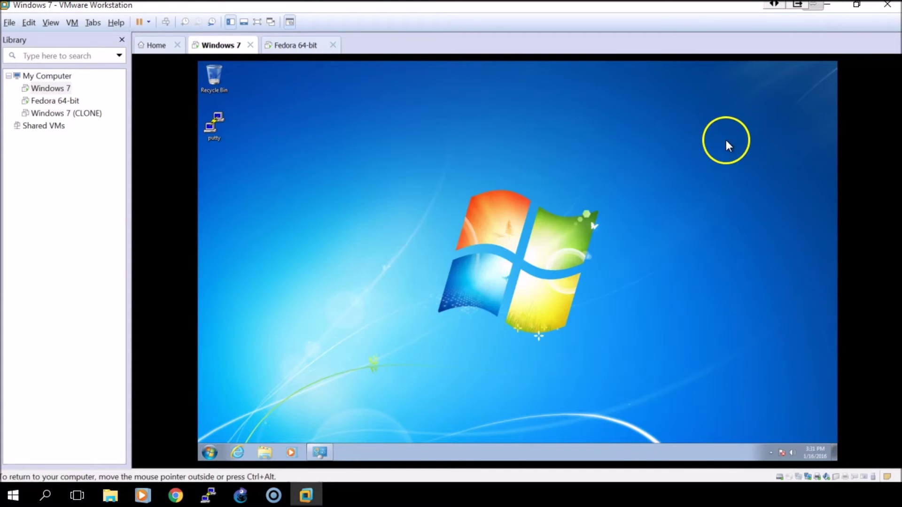
left_click(770, 452)
Step: Open the IPv4 properties of Local Area Connection 3 from the Network and Sharing Center
right_click(784, 416)
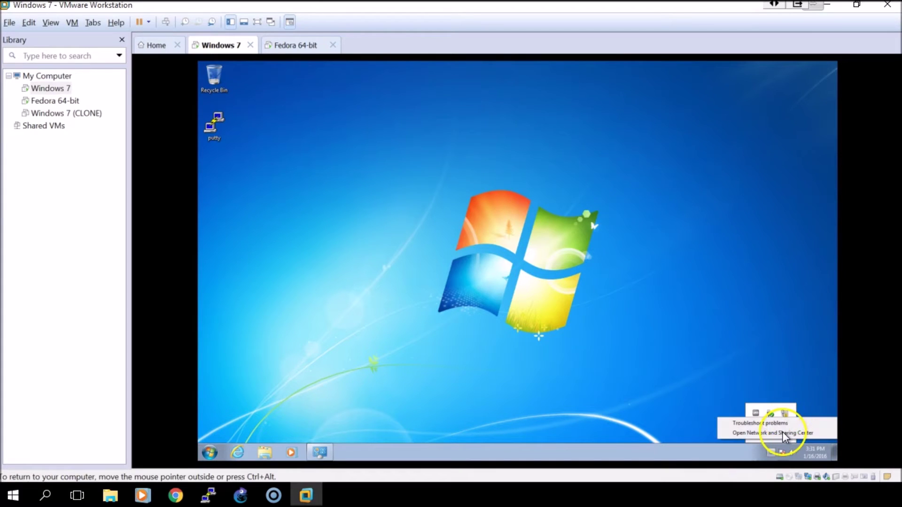
left_click(782, 432)
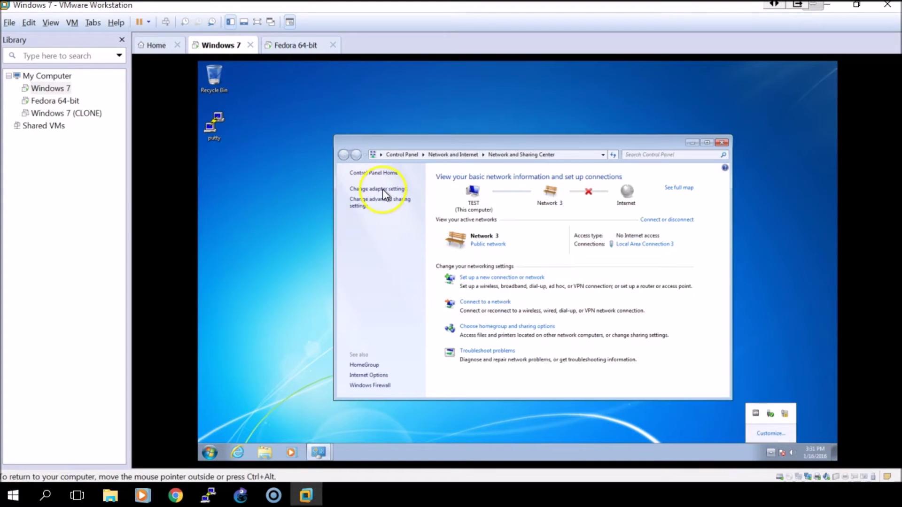
left_click(378, 189)
left_click(496, 194)
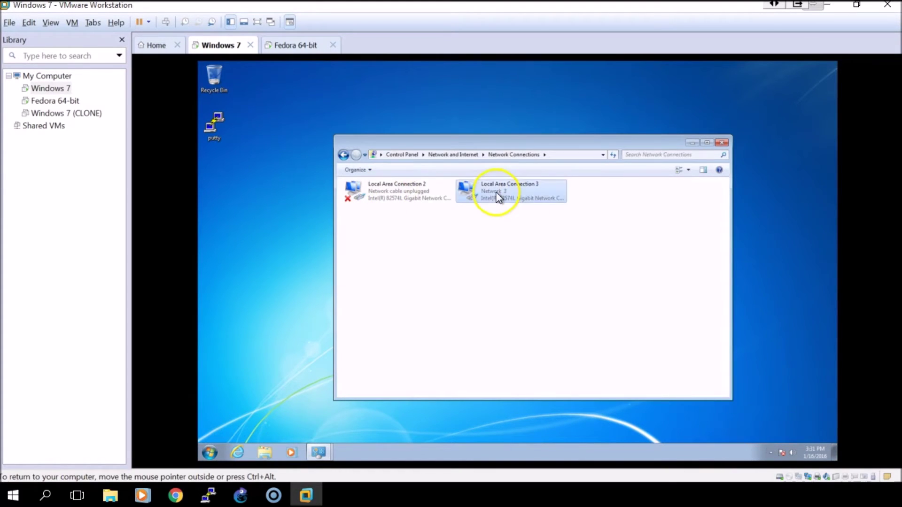
right_click(495, 193)
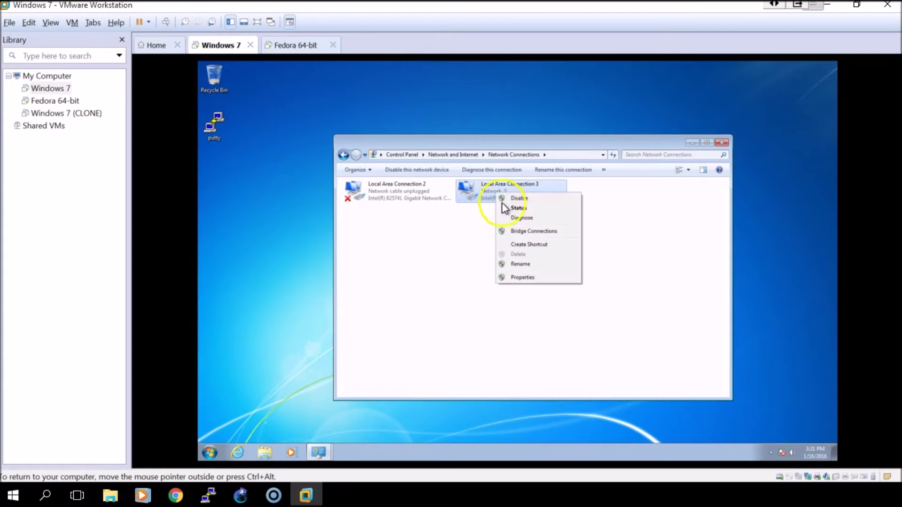
left_click(525, 278)
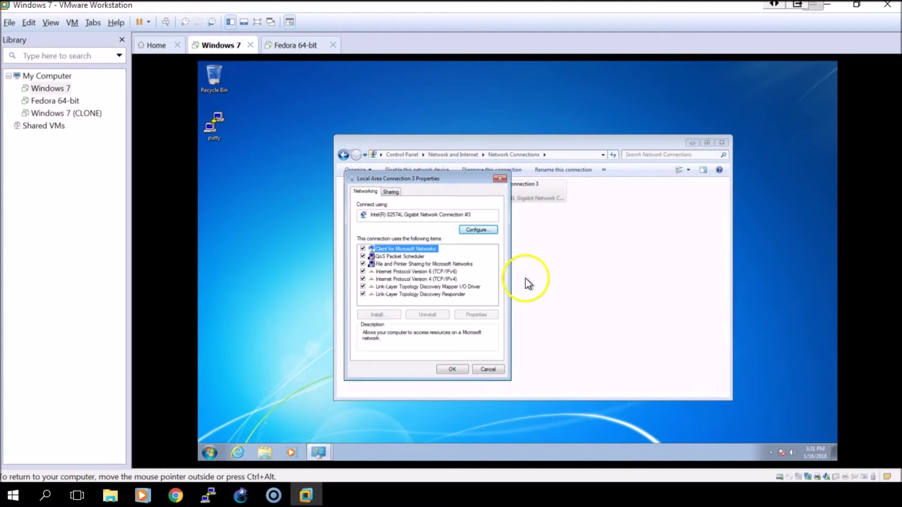
left_click(413, 279)
left_click(475, 314)
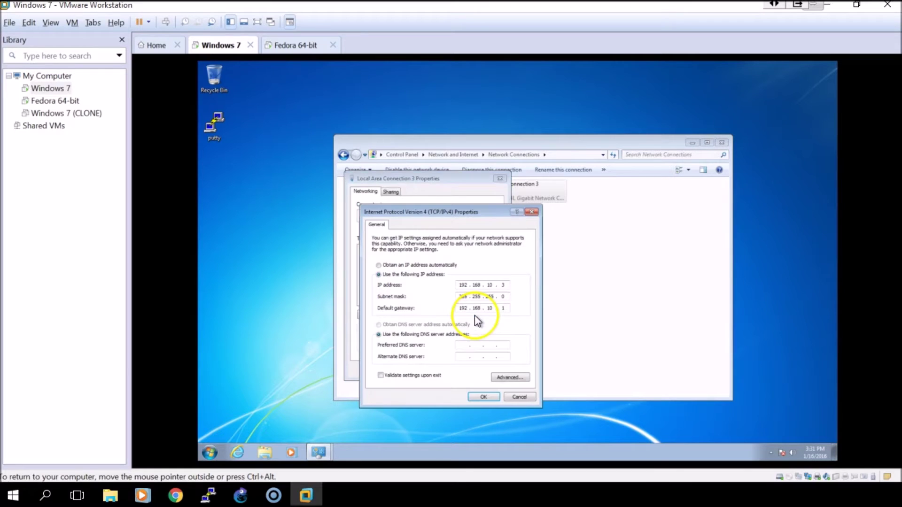
Step: Set static IP 192.168.10.3, mask 255.255.255.0, gateway 192.168.10.1, and confirm
left_click(379, 265)
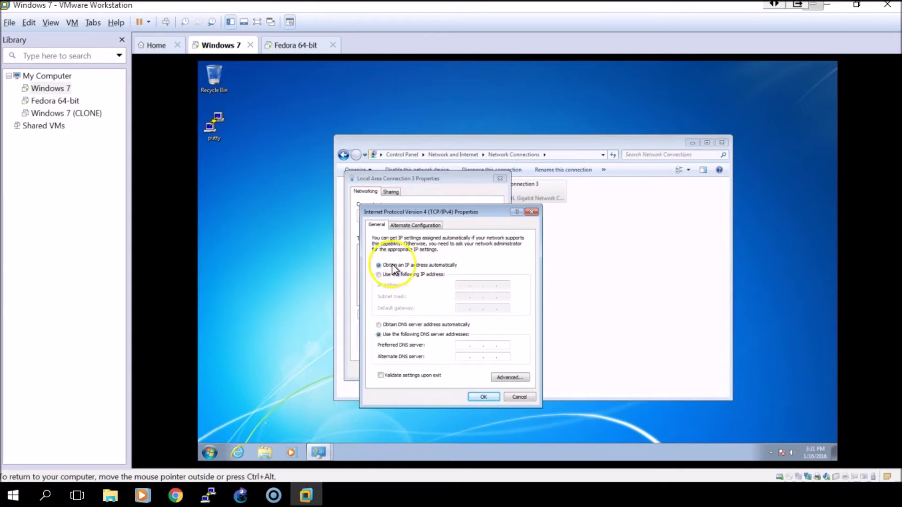
left_click(379, 275)
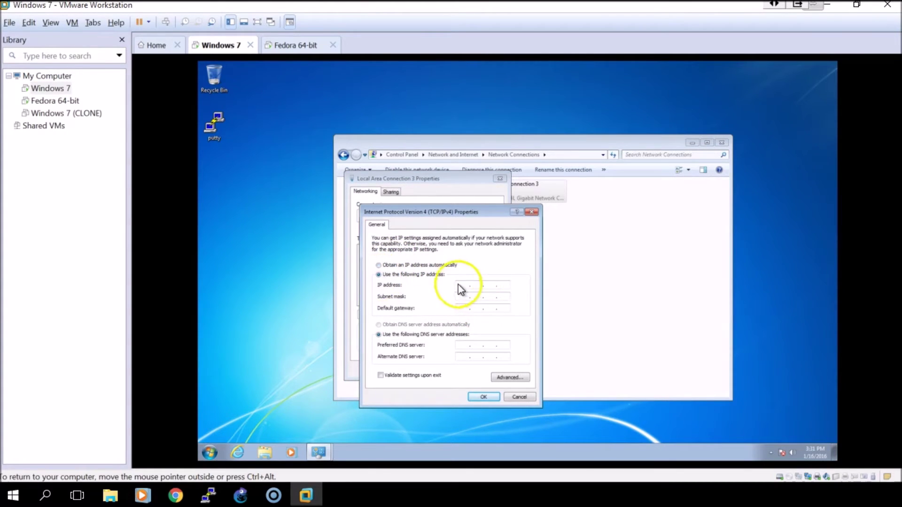
type("192 . ")
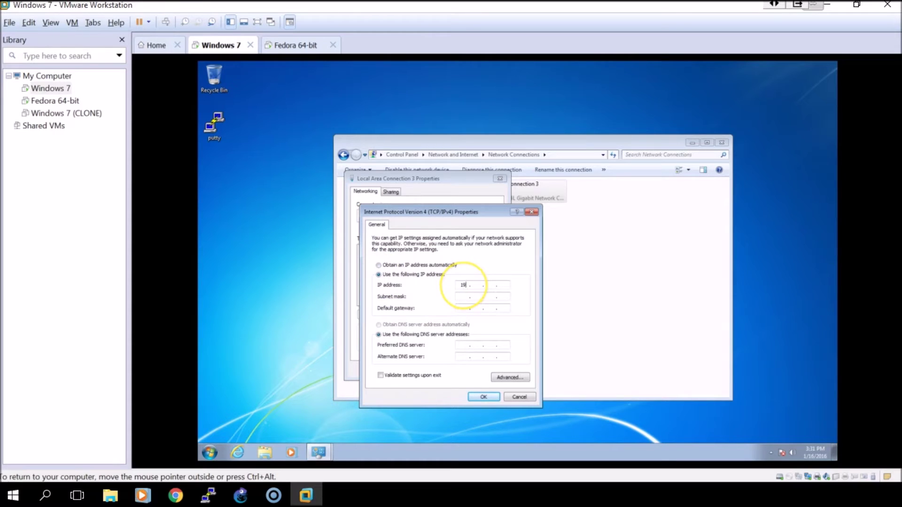
type("168")
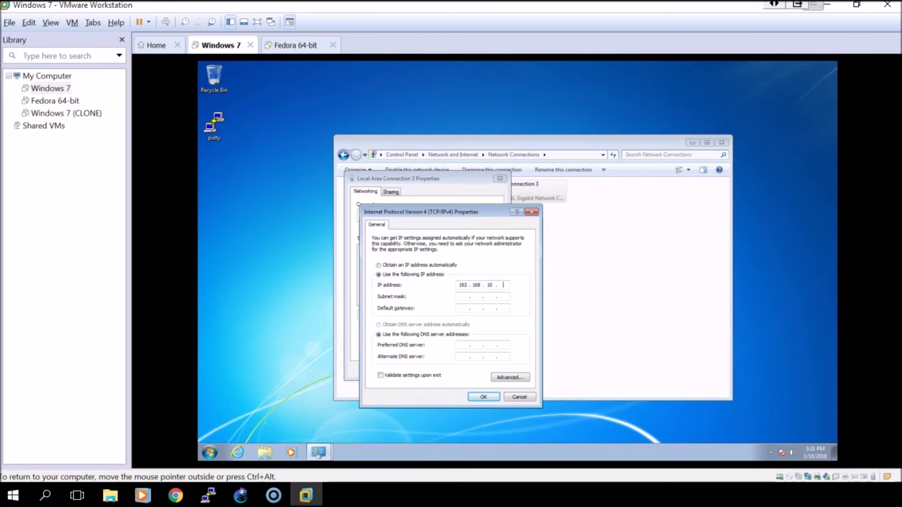
type(".10.3")
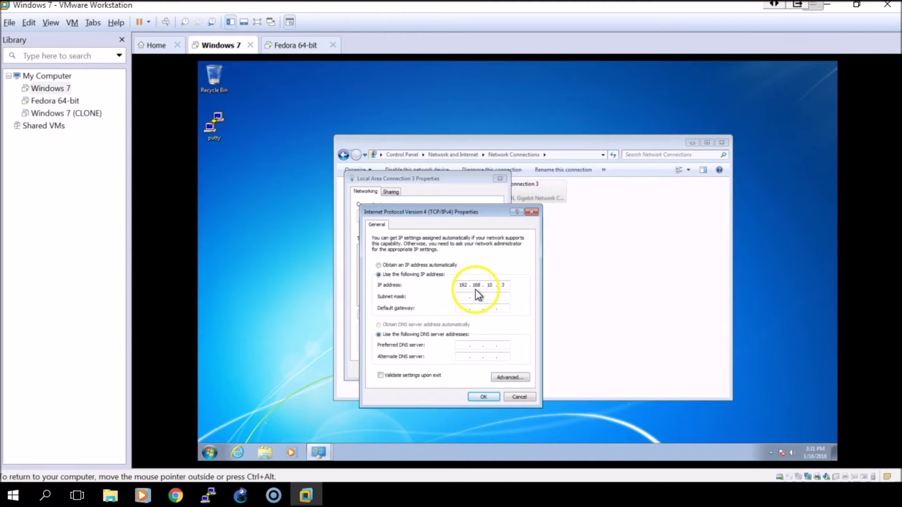
left_click(470, 296)
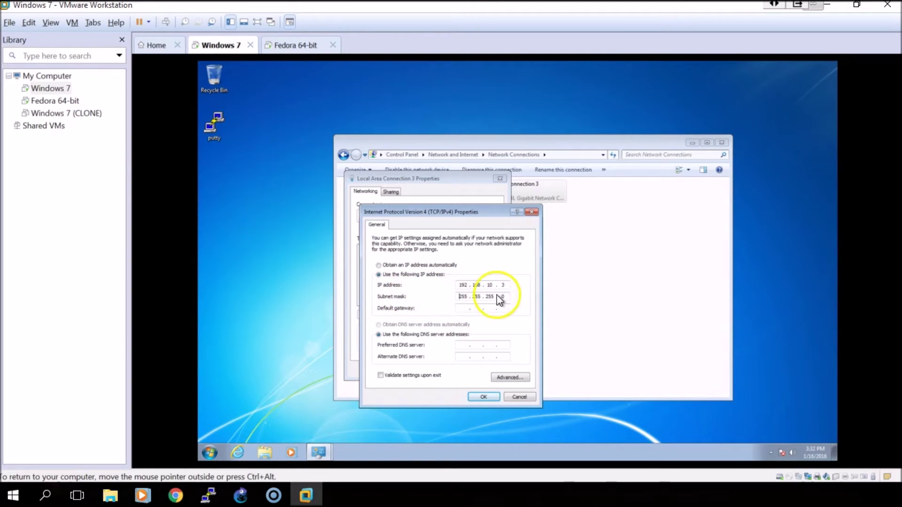
left_click(461, 309)
type("192 . 168 . 10 . 1")
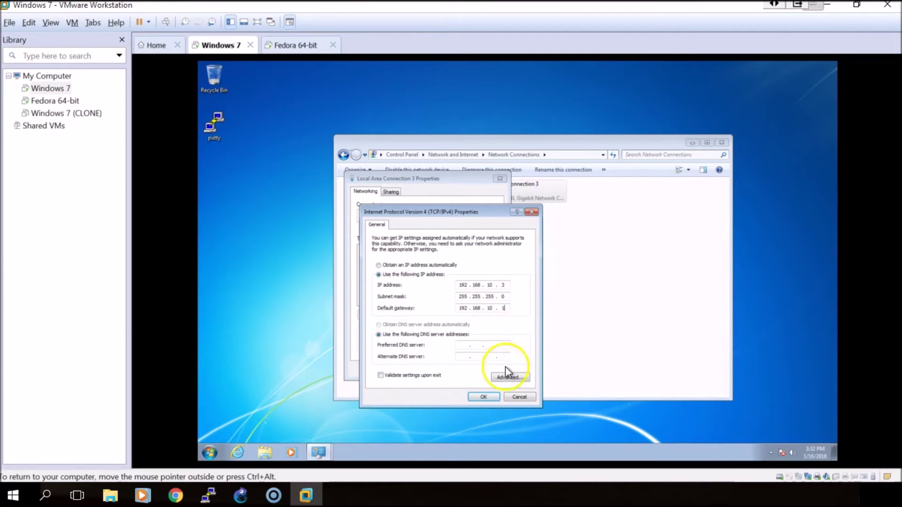
left_click(487, 396)
Step: Close Local Area Connection 3 Properties and start router R1 in GNS3
left_click(458, 369)
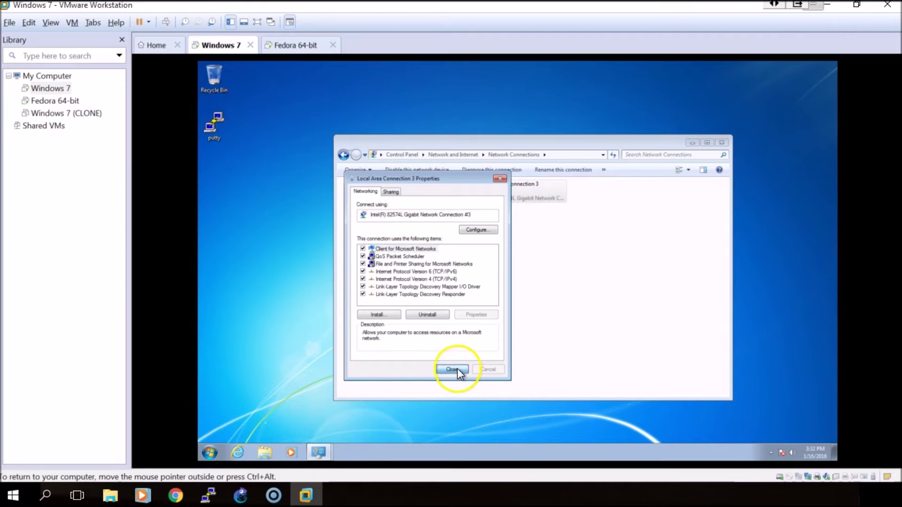
left_click(241, 496)
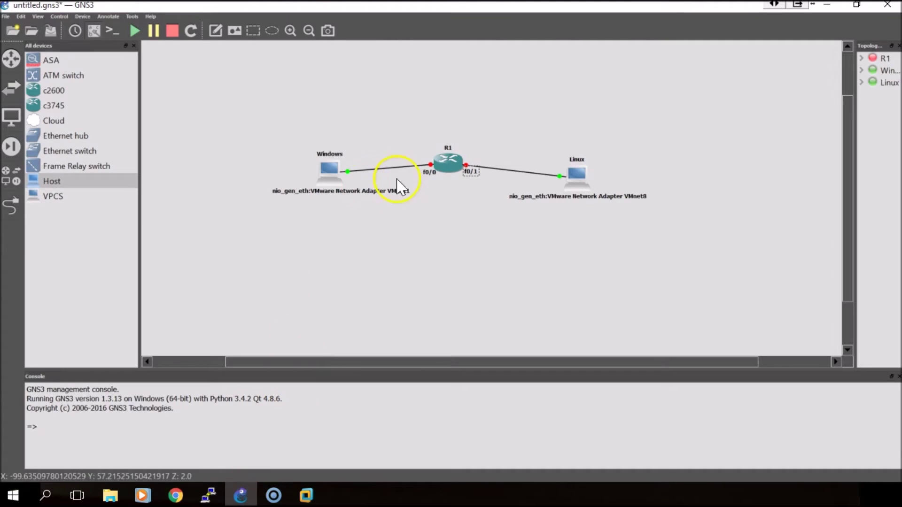
right_click(454, 164)
left_click(484, 321)
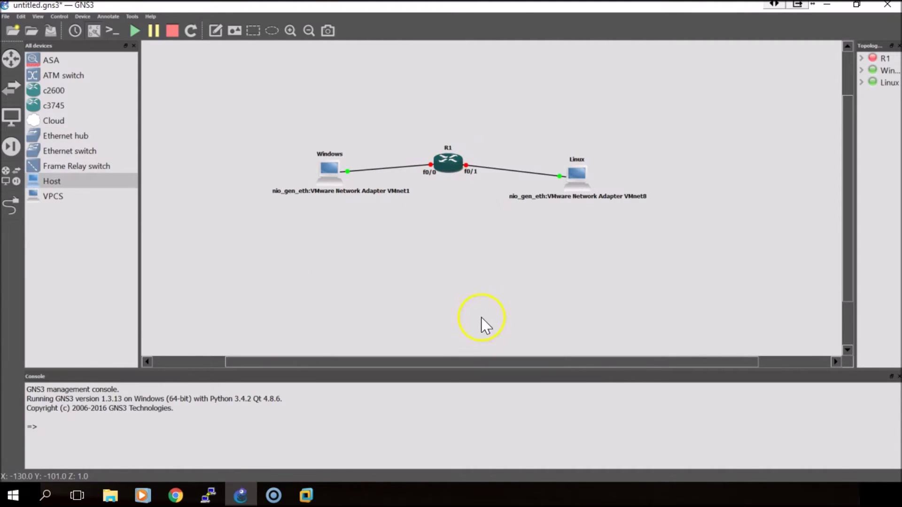
Step: Open R1's console and move its window over the GNS3 canvas
right_click(444, 166)
left_click(460, 212)
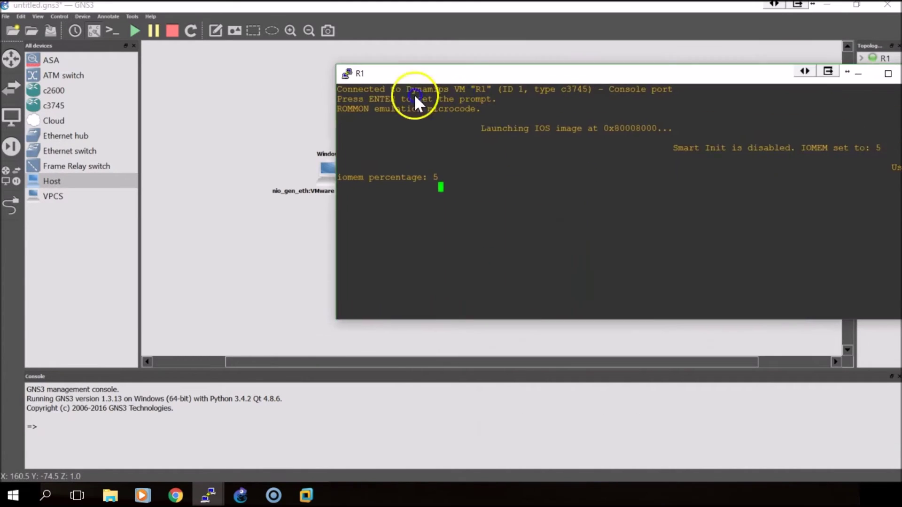
left_click_drag(413, 78, 221, 99)
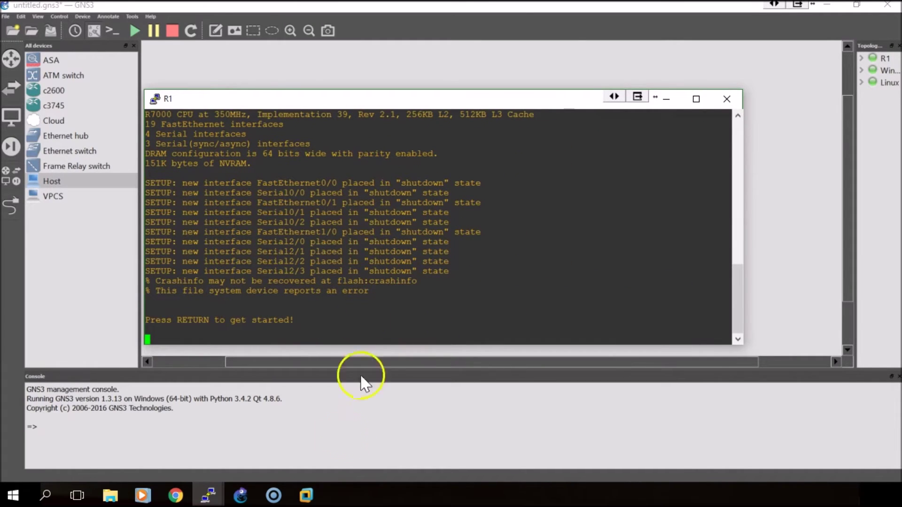
left_click(304, 494)
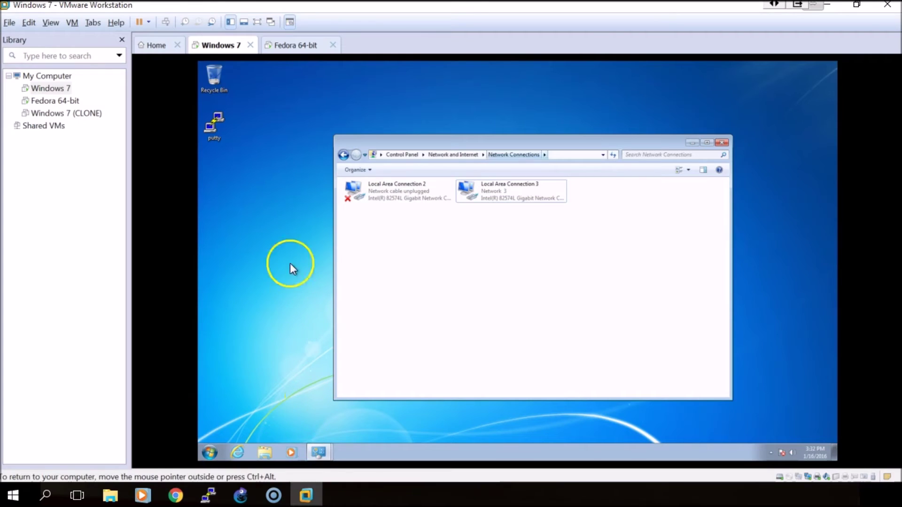
Step: Switch to the Fedora 64-bit VM and open its GNOME Activities overview with the app dash
left_click(296, 44)
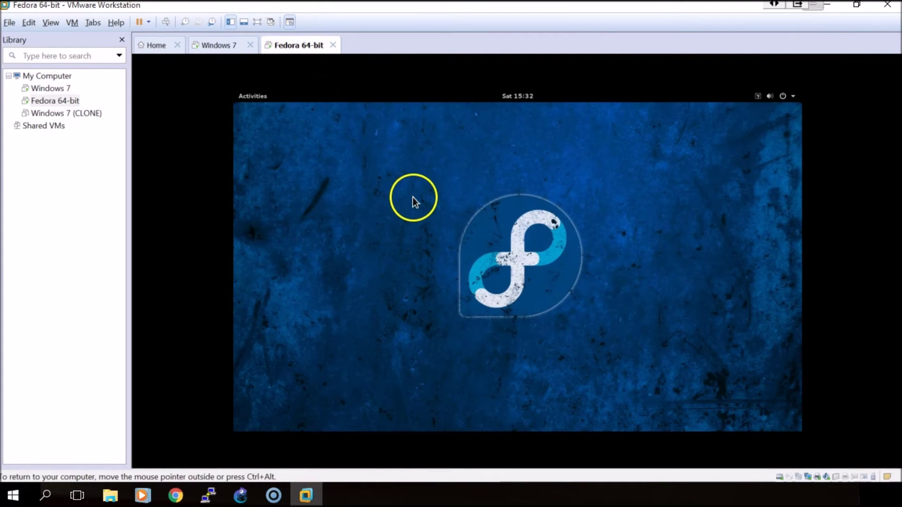
left_click(560, 216)
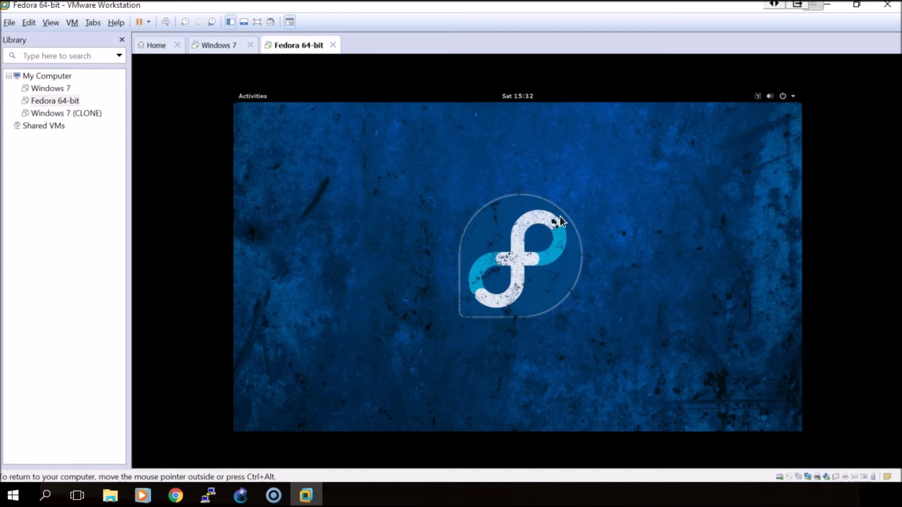
left_click(294, 94)
left_click(329, 198)
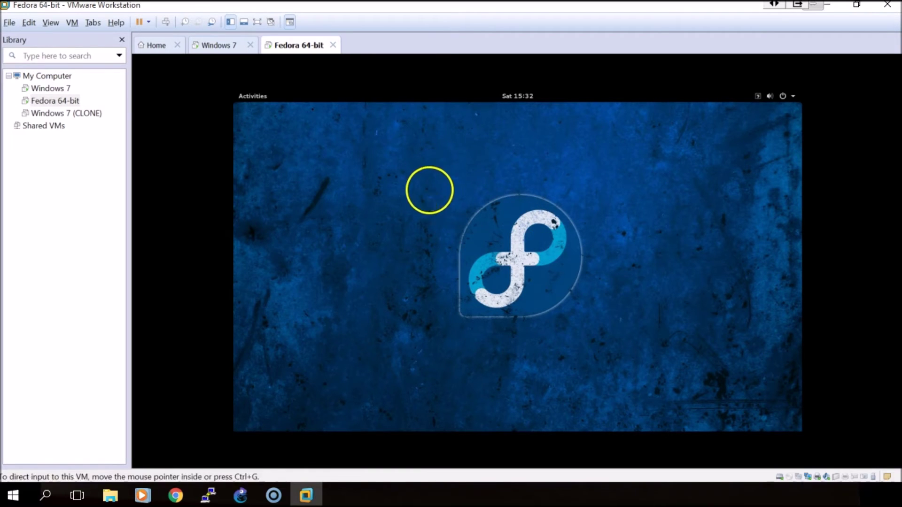
left_click(260, 99)
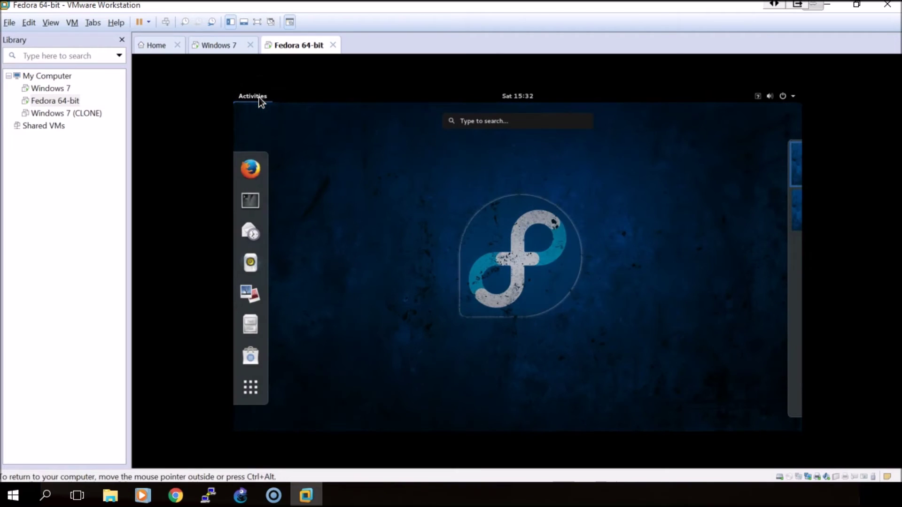
left_click(263, 199)
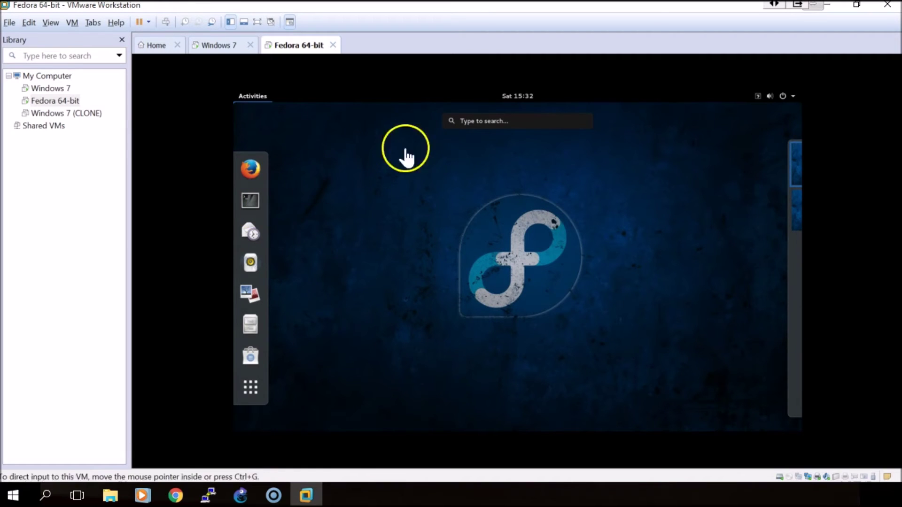
Step: In a Fedora terminal, run ifconfig showing eno33554984 at 192.168.20.3, then run 'sudo su - root'
left_click(249, 204)
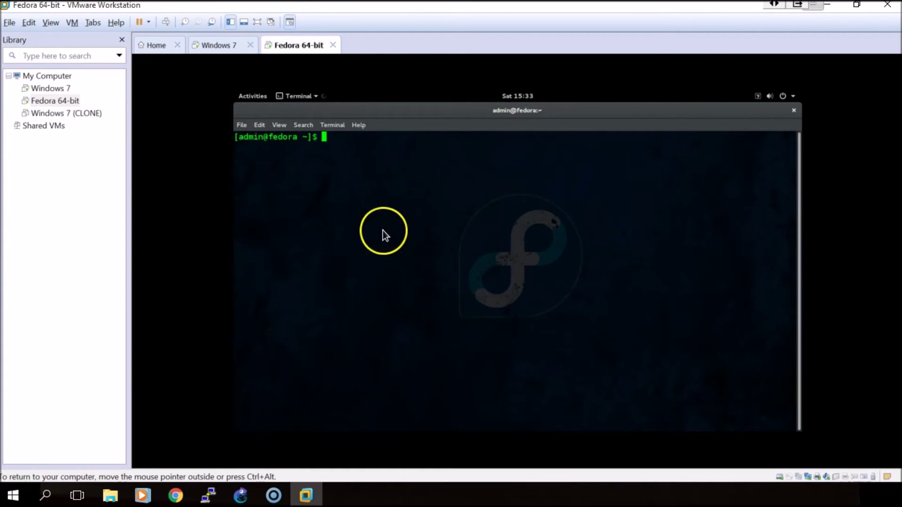
type("i")
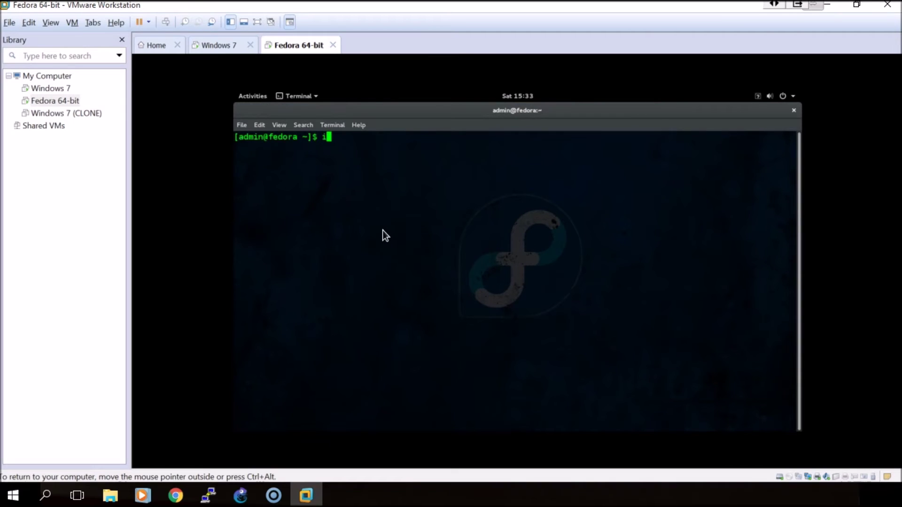
type("fconfig")
key("Return")
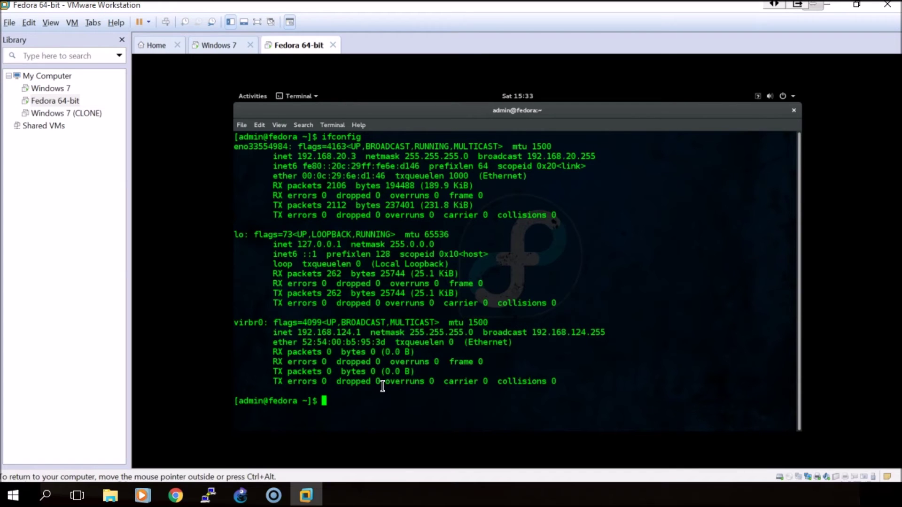
type("sudo su - root")
key("Return")
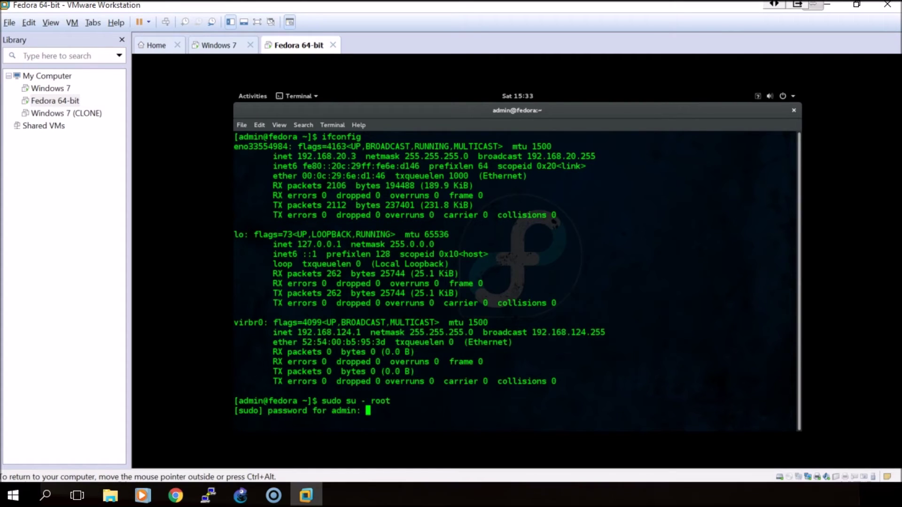
Step: Become root and assign 192.168.20.3 to eno33554984 with ifconfig
key("Return")
type("ifconfig")
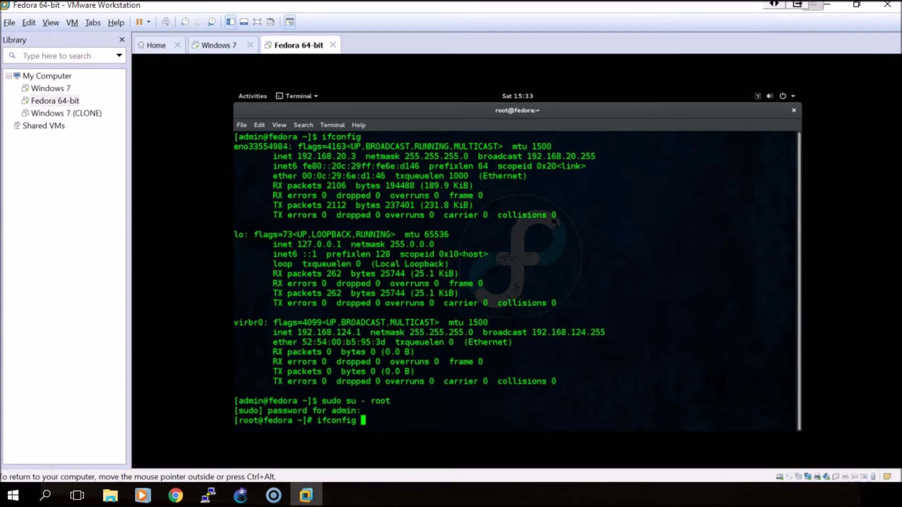
key("ctrl+alt")
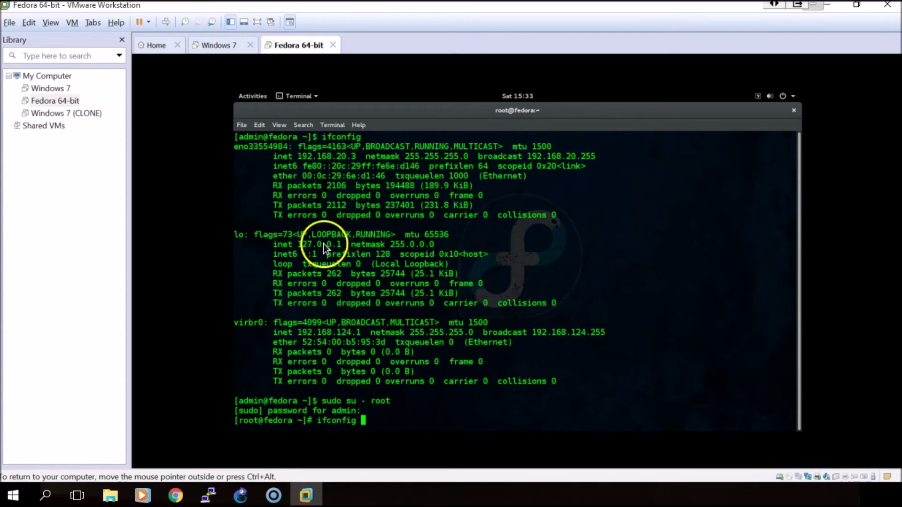
left_click(398, 411)
type("eno")
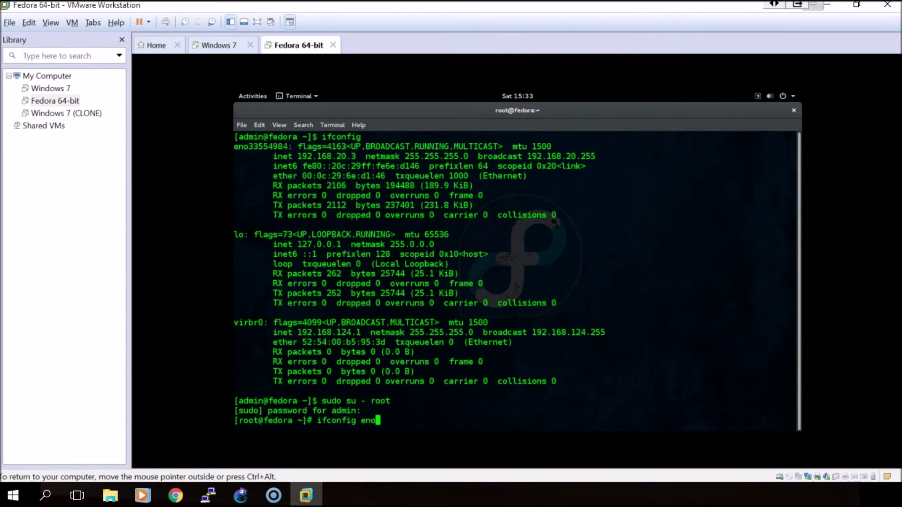
type("33554984 192")
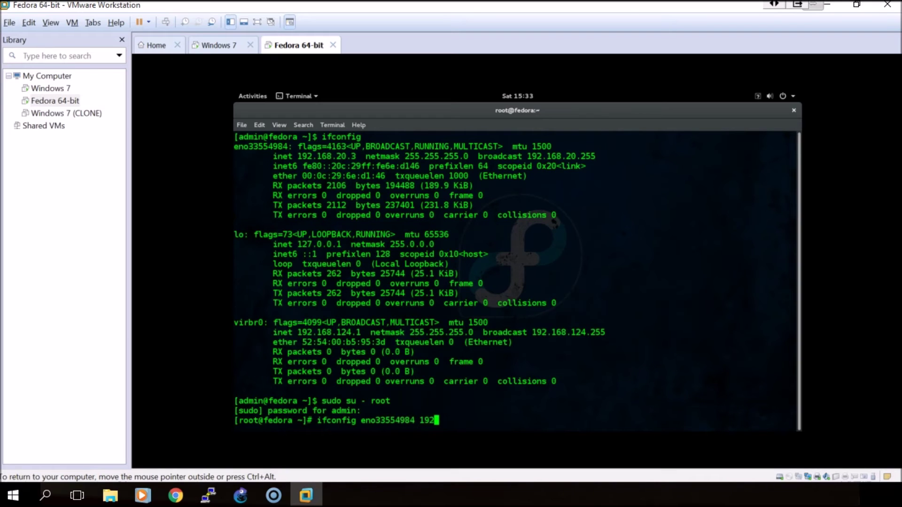
type(".168.20.3")
key("Return")
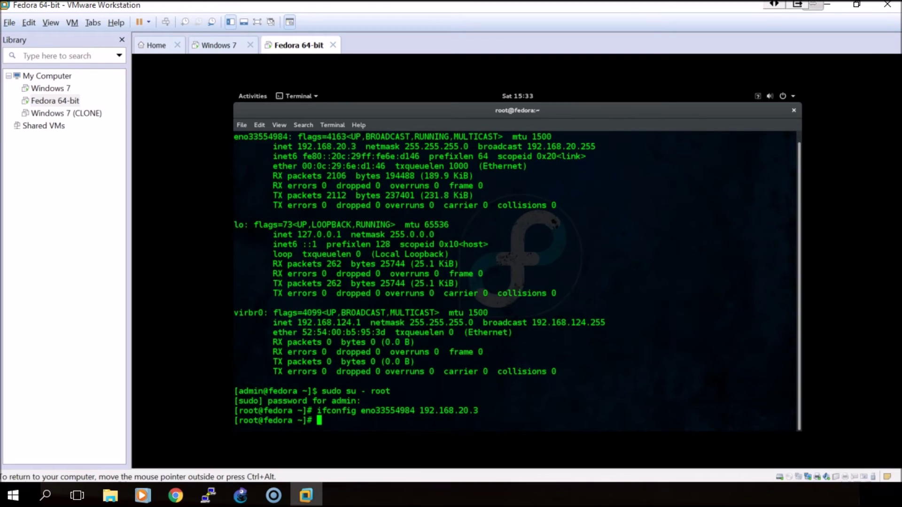
Step: Set eno33554984's netmask to 255.255.255.0 and add default gateway 192.168.20.1
key("Up")
key("BackSpace")
key("BackSpace")
key("BackSpace")
key("BackSpace")
key("BackSpace")
key("BackSpace")
key("BackSpace")
key("BackSpace")
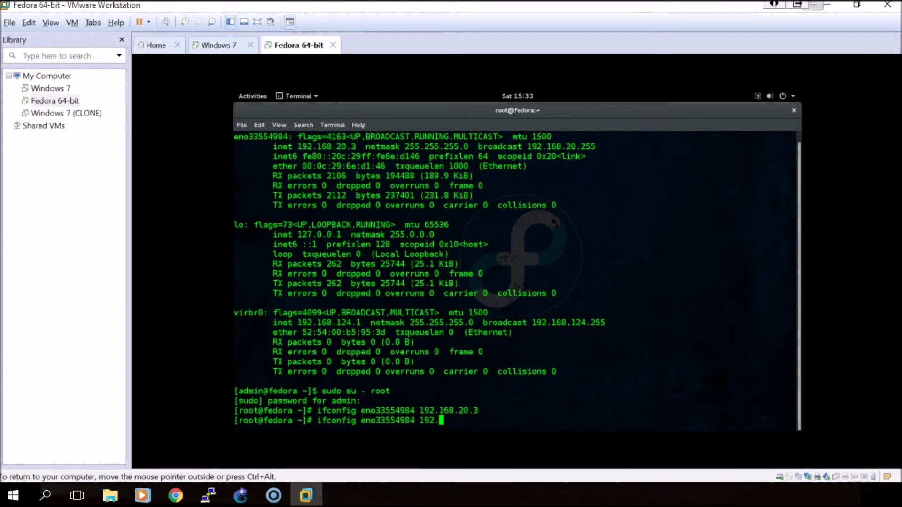
key("BackSpace")
key("BackSpace")
key("BackSpace")
key("BackSpace")
type("netmask 255.255.")
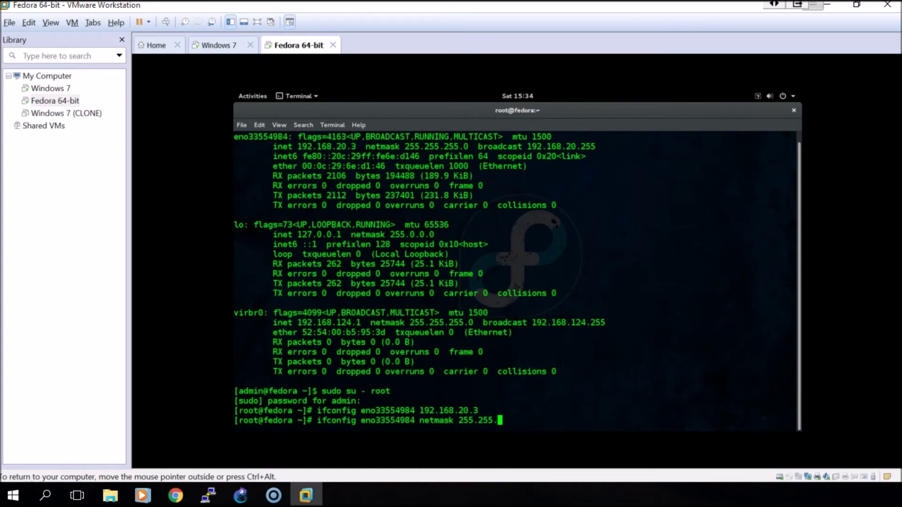
type("255.0")
key("Return")
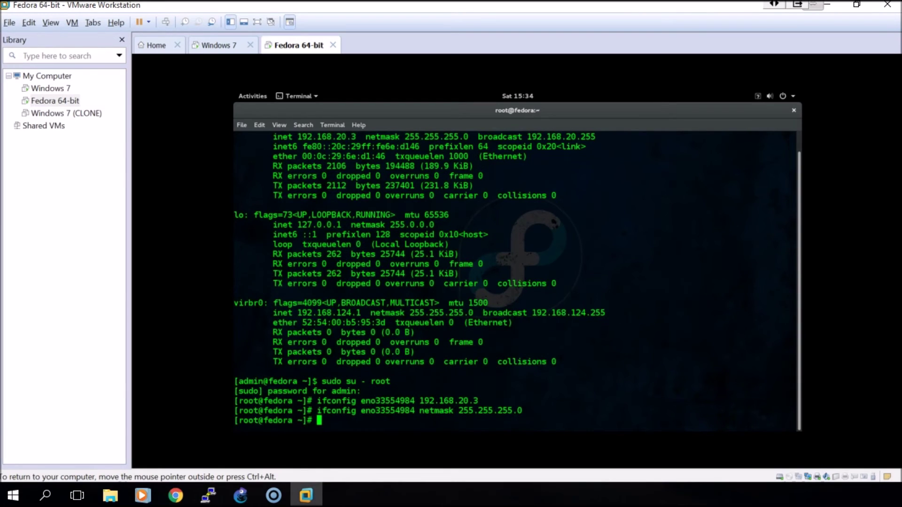
type("route add defaul")
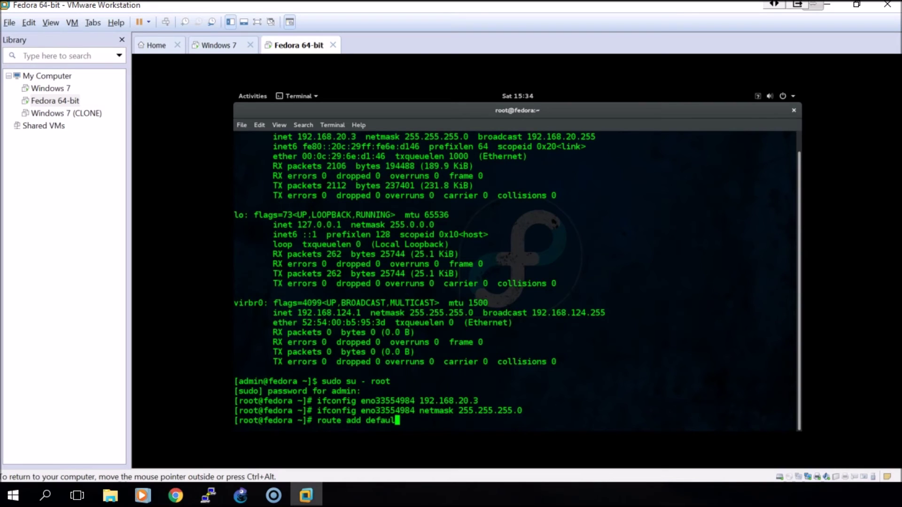
type("t gw 192.168.20.")
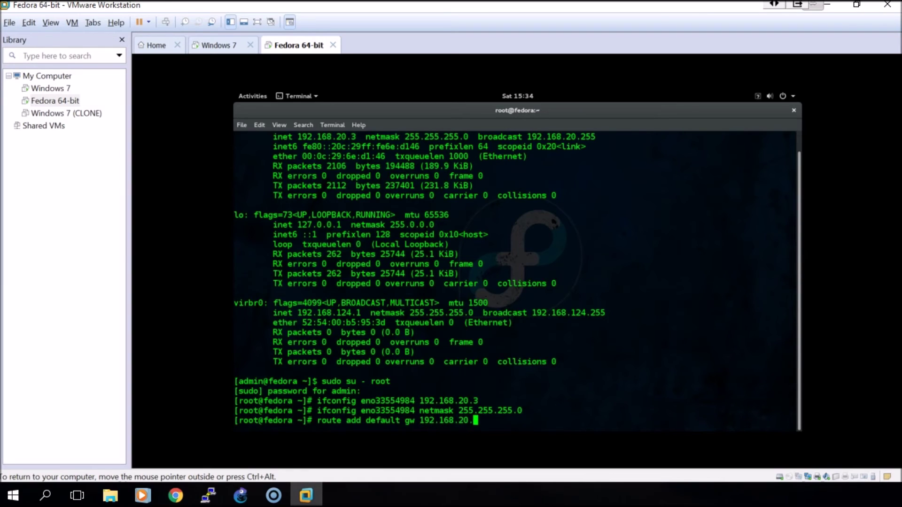
type("1 eno33554984")
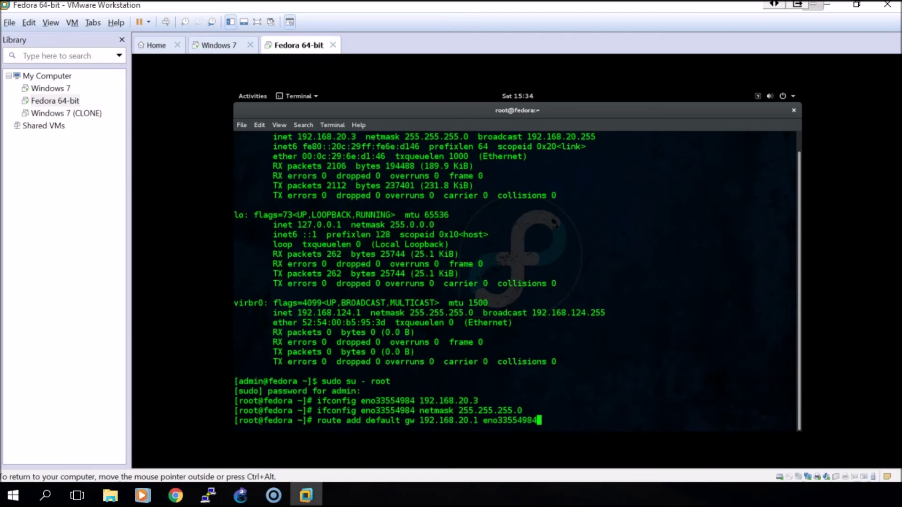
key("Return")
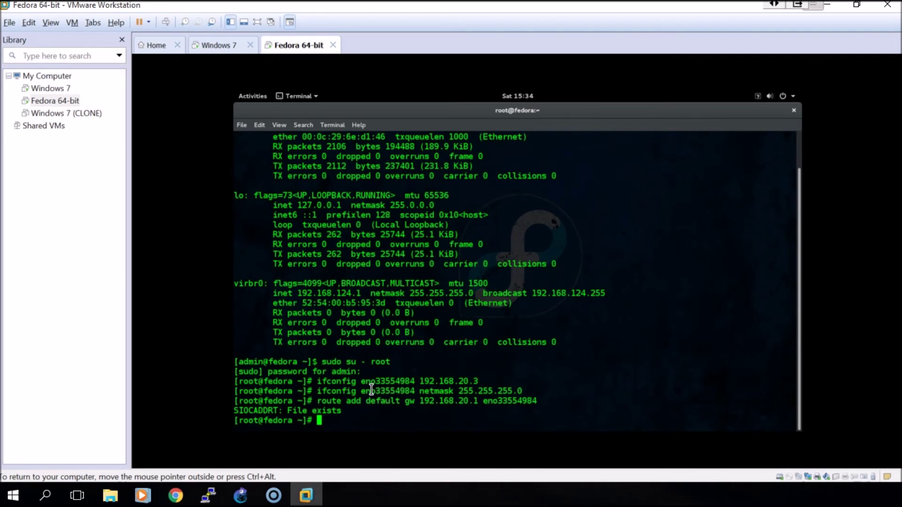
Step: Restart Fedora's SSH server with 'service sshd restart', then return to the GNS3 topology
type("service sshd restart")
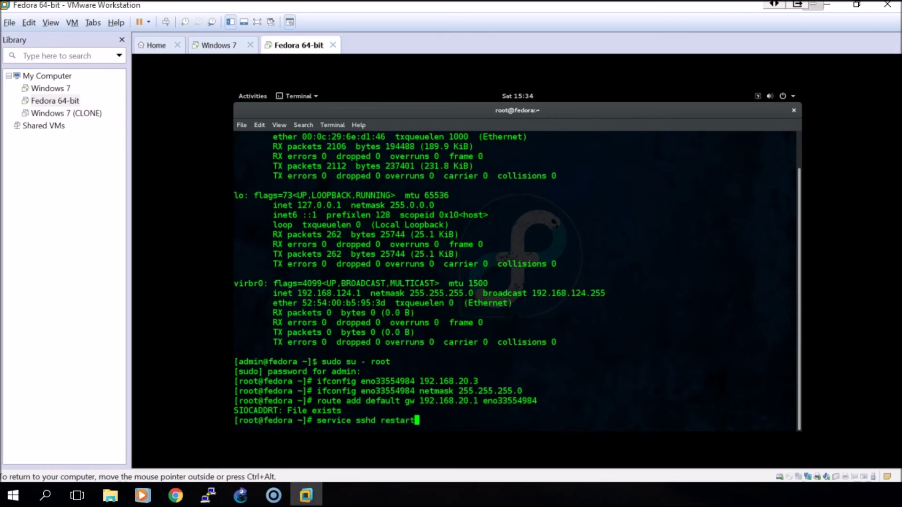
key("Return")
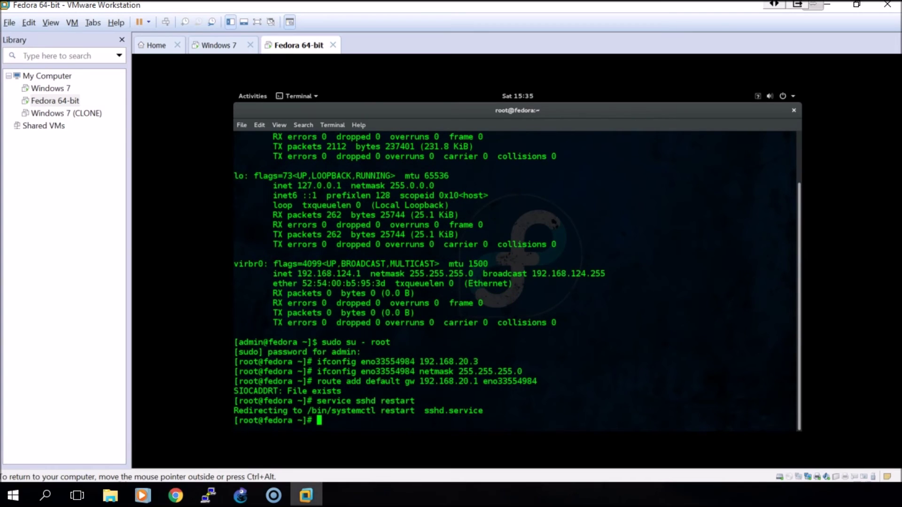
key("Up")
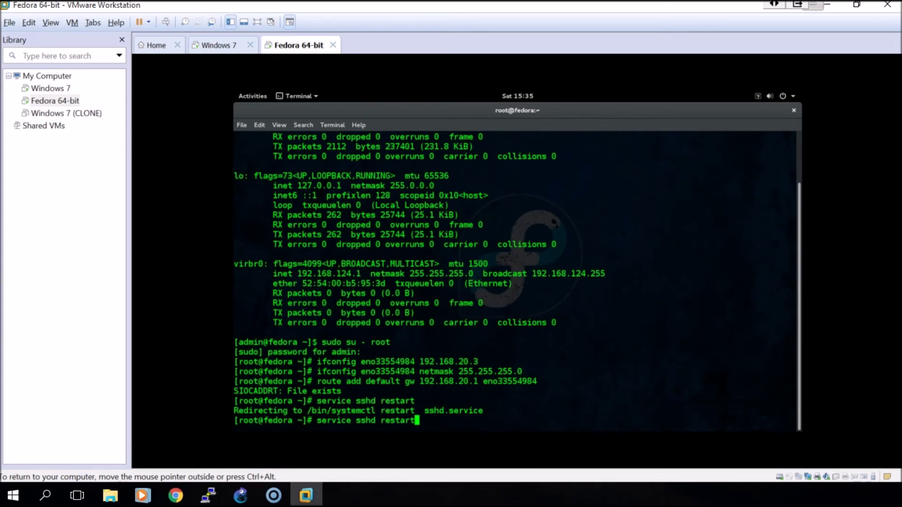
key("BackSpace")
key("BackSpace")
key("BackSpace")
key("BackSpace")
key("BackSpace")
key("BackSpace")
key("BackSpace")
key("BackSpace")
key("BackSpace")
key("BackSpace")
key("BackSpace")
key("BackSpace")
key("BackSpace")
key("BackSpace")
key("BackSpace")
key("BackSpace")
key("BackSpace")
key("BackSpace")
key("BackSpace")
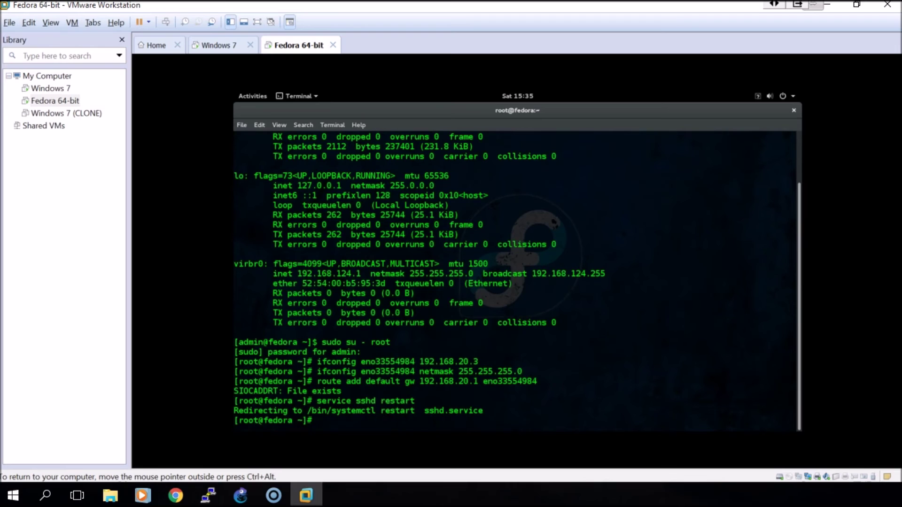
left_click(241, 494)
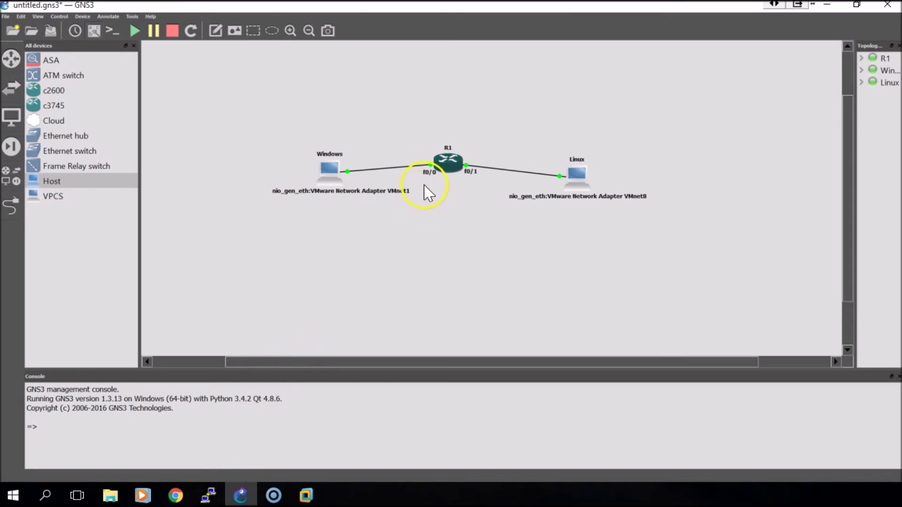
Step: Close the duplicate R1 console and dock R1's console left with GNS3 on the right
left_click(205, 500)
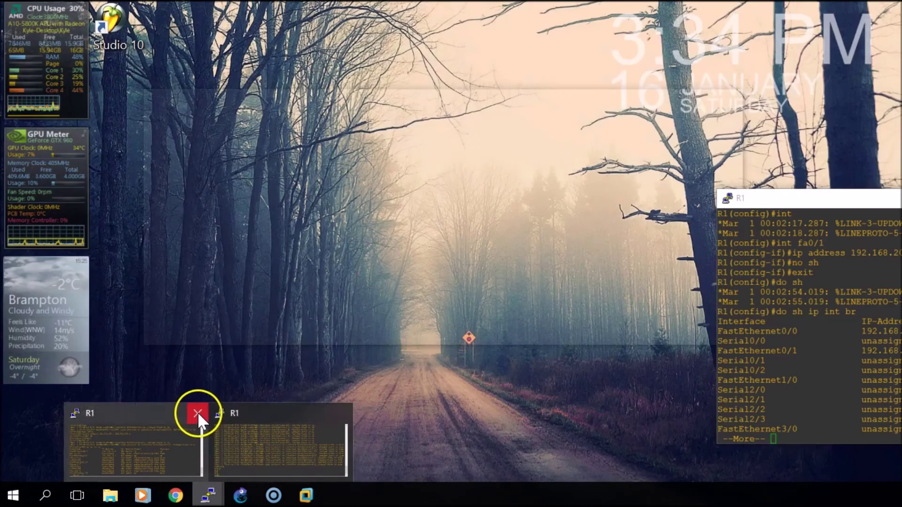
left_click(199, 413)
left_click(227, 434)
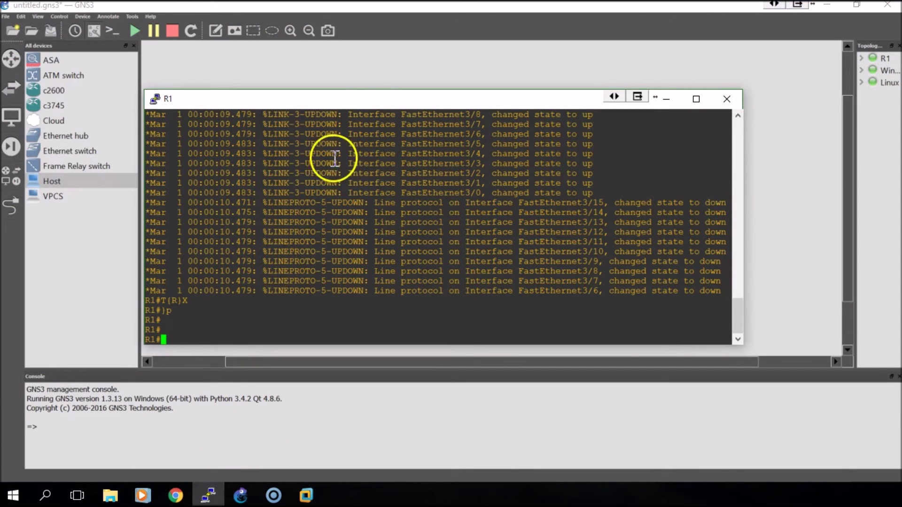
left_click_drag(368, 100, 0, 52)
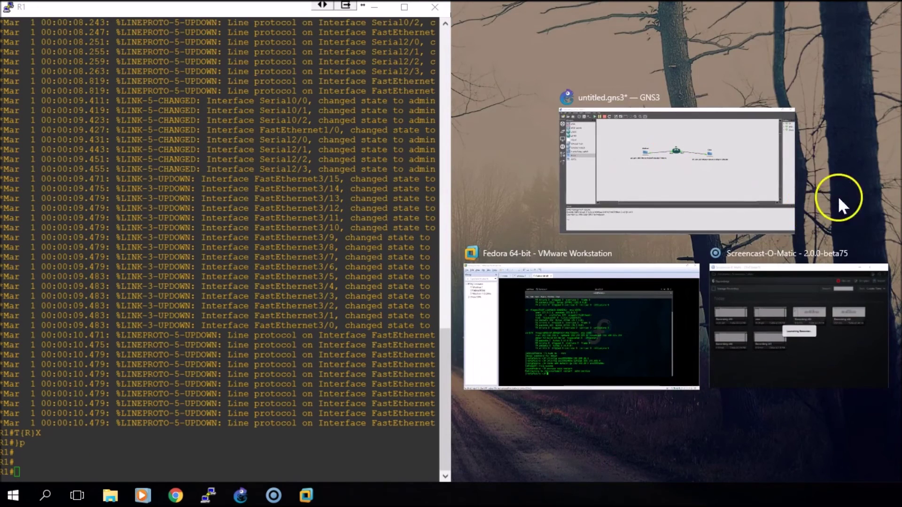
left_click(838, 196)
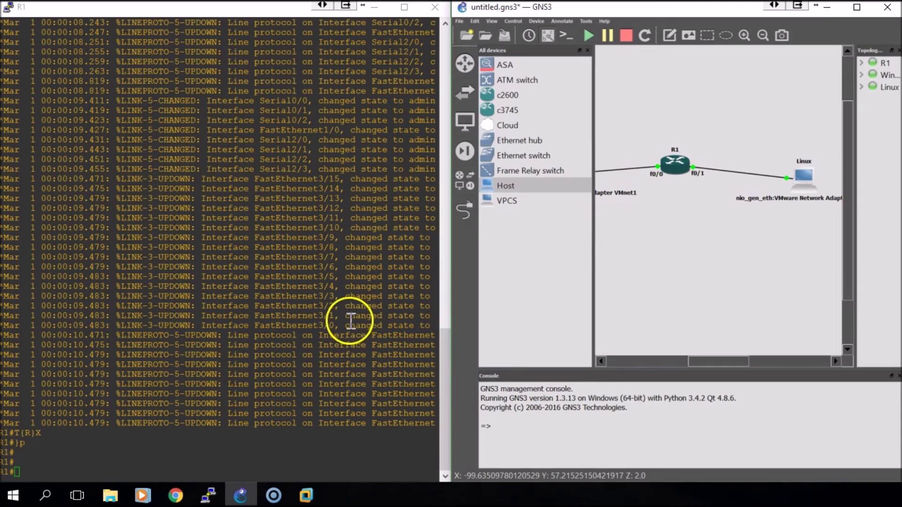
left_click(250, 373)
Step: Enter configuration mode and assign 192.168.10.1 255.255.255.0 to R1's fa0/0
type("conf t")
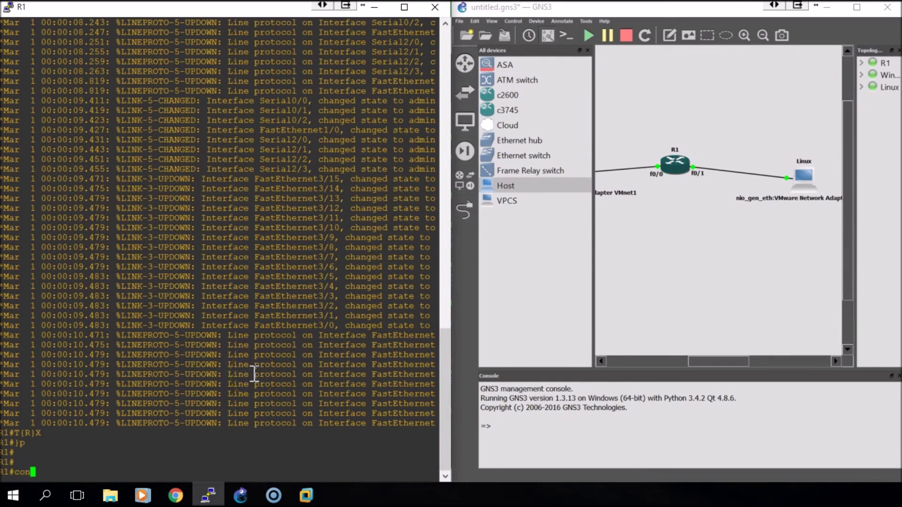
key("Return")
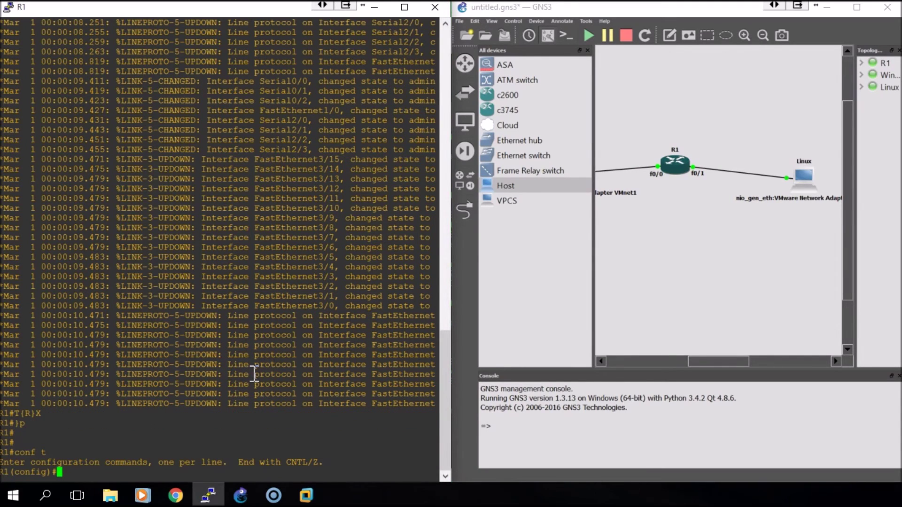
type("int fa0/0")
key("Return")
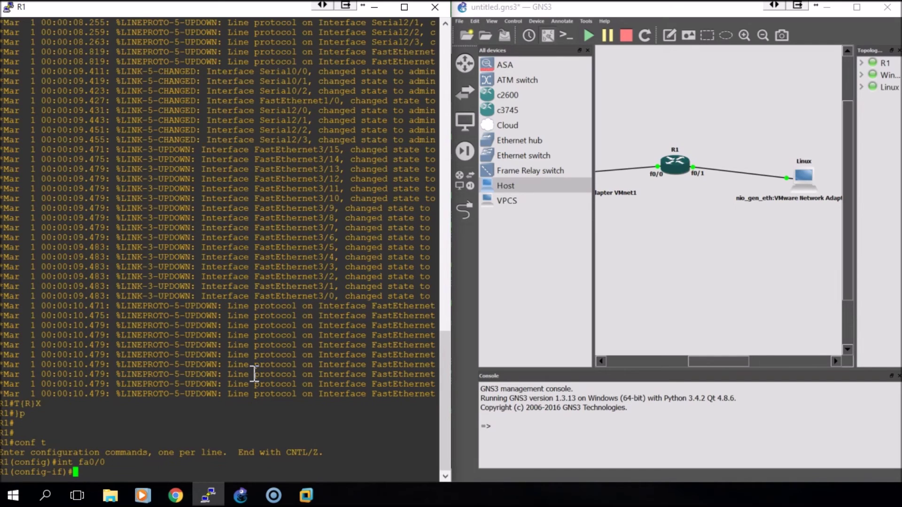
type("ip address 192.168.")
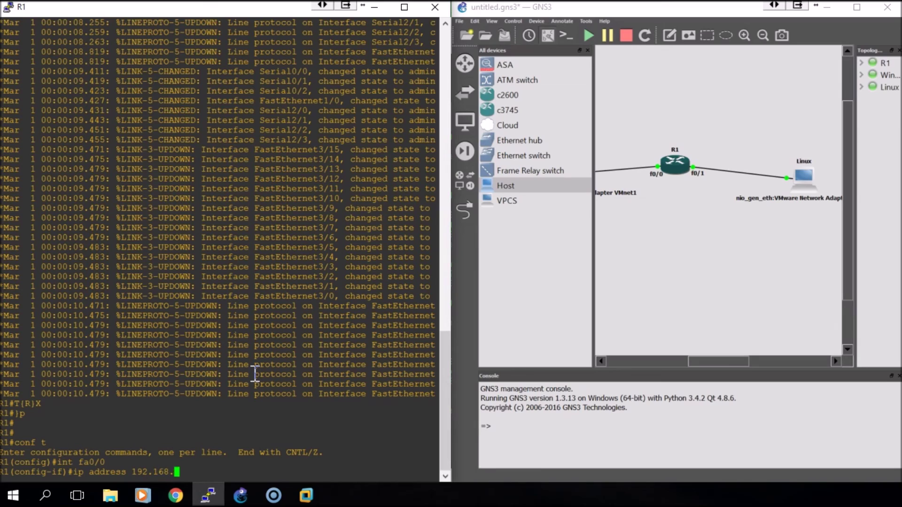
type("10.1 255.255.255.0")
key("Return")
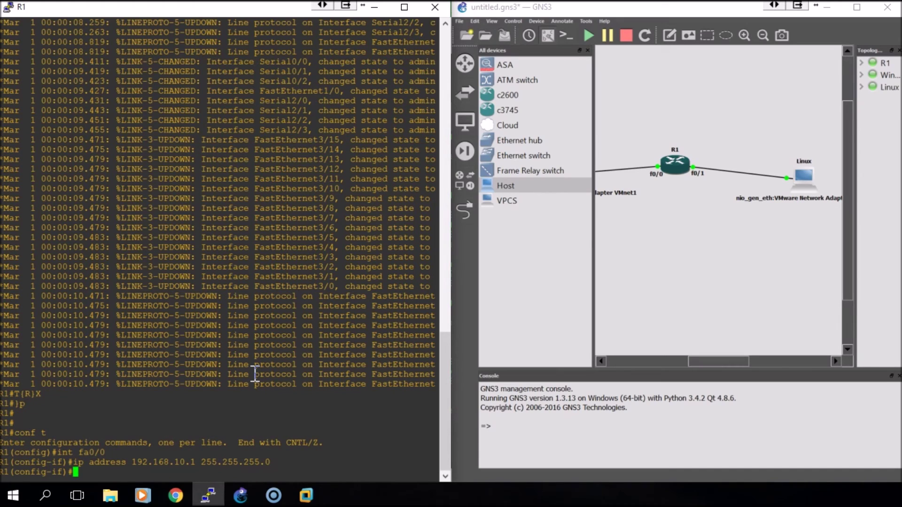
Step: Enable fa0/0 with 'no sh', exit, and begin configuring interface fa0/1
type("no sh")
key("Return")
type("e")
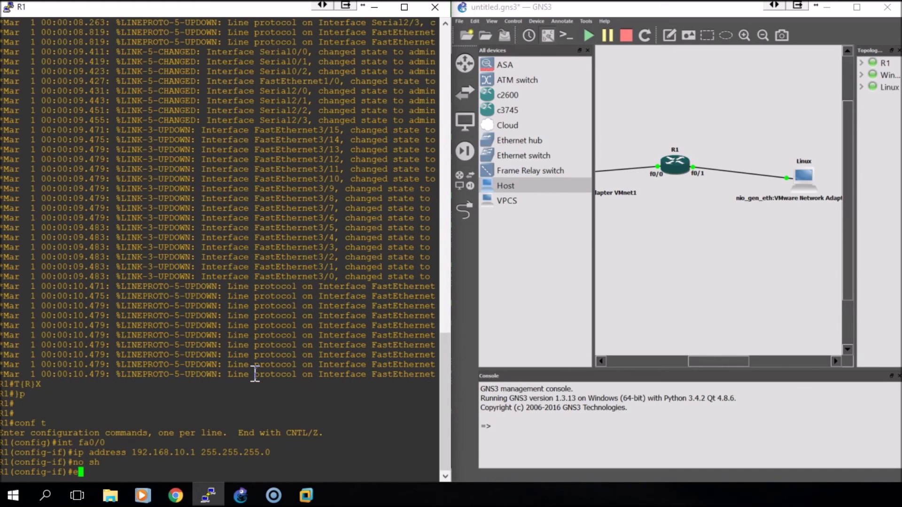
type("xit")
key("Return")
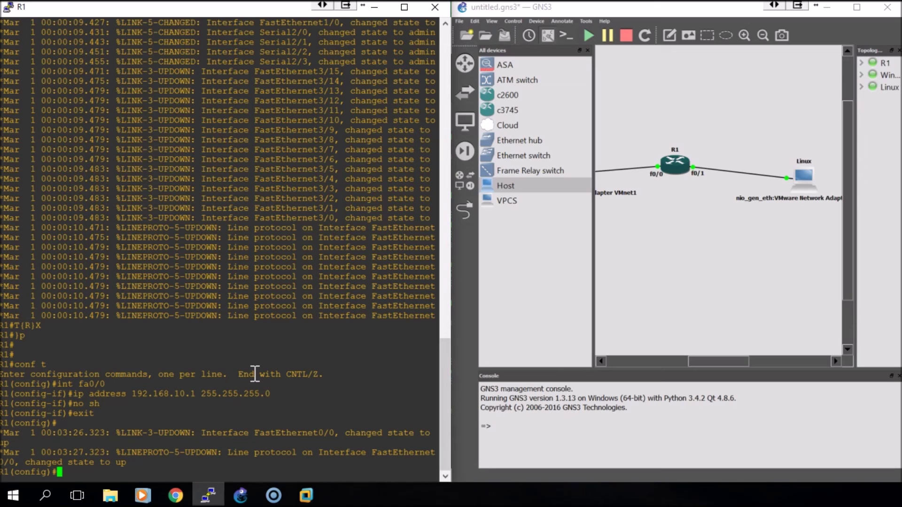
type("int fa0/1")
key("Return")
Step: Assign 192.168.20.1 255.255.255.0 to R1's fa0/1 and enable it
type("i")
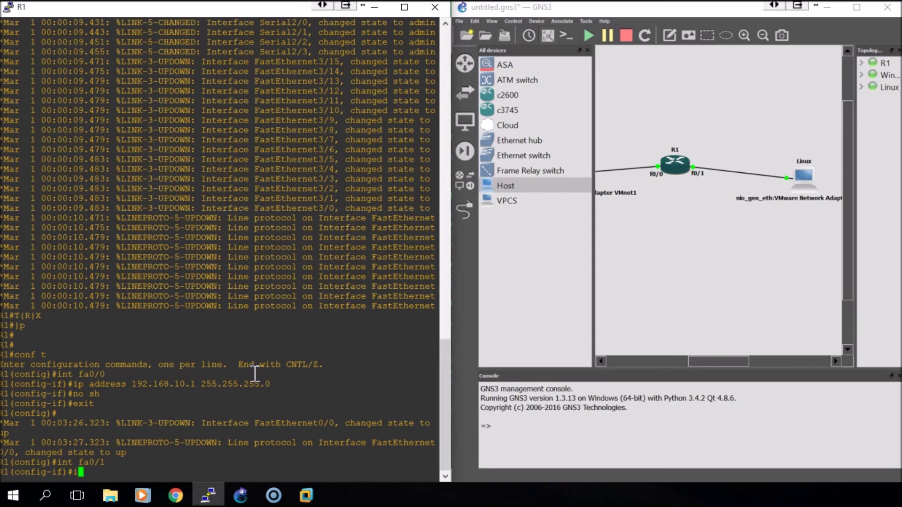
type("p address 192.168.2")
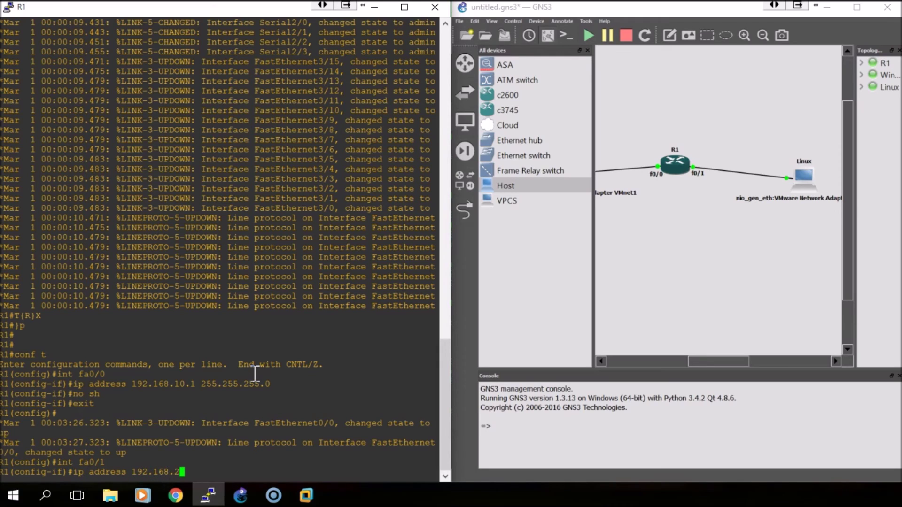
type("0.1 255.255.255.0")
key("Return")
type("no sh")
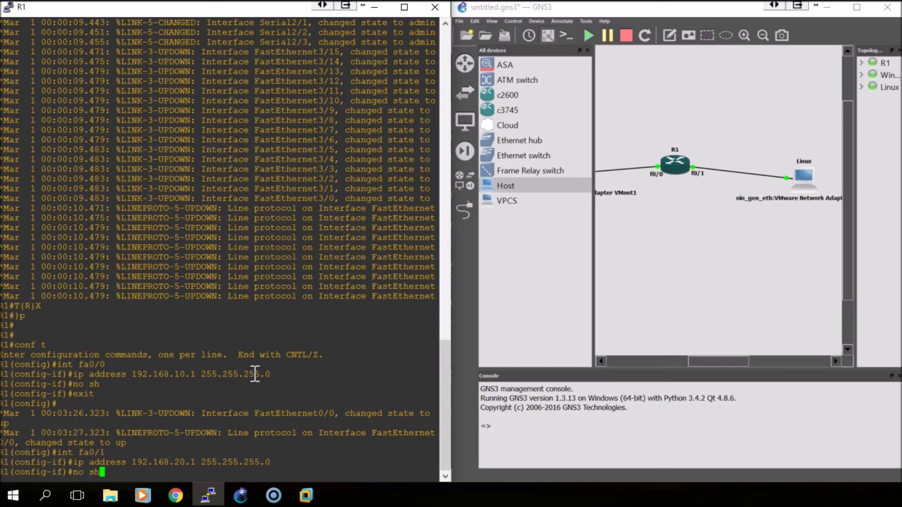
key("Return")
type("exit")
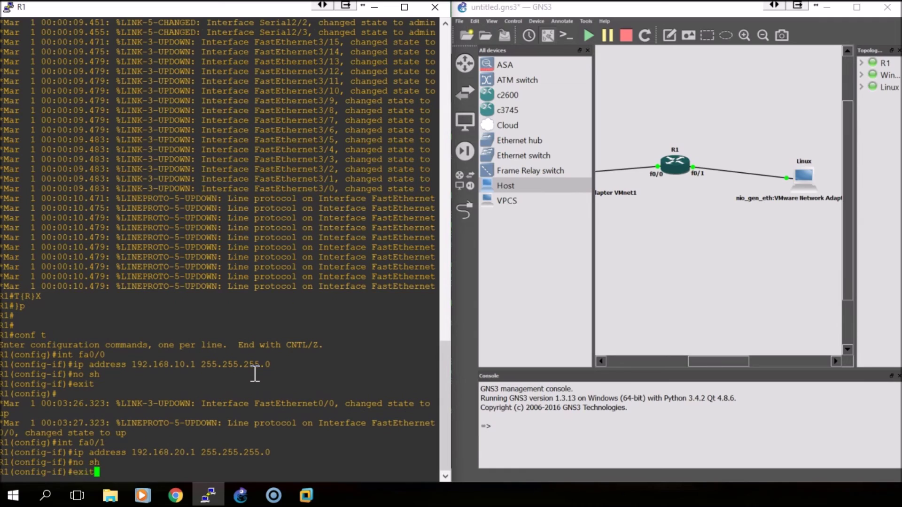
key("Return")
Step: Verify both interfaces with 'do sh ip int br', hide GNS3's device list, and return to Fedora
type("do sh ")
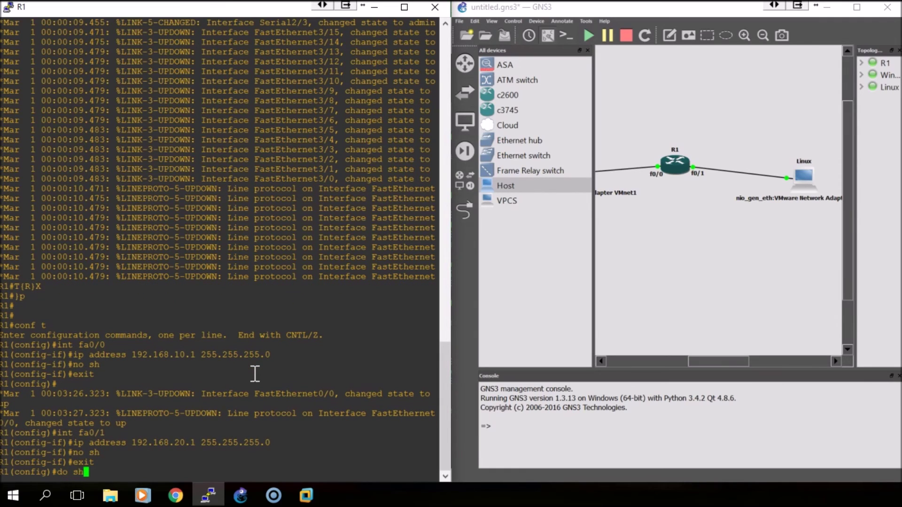
type("ip int br")
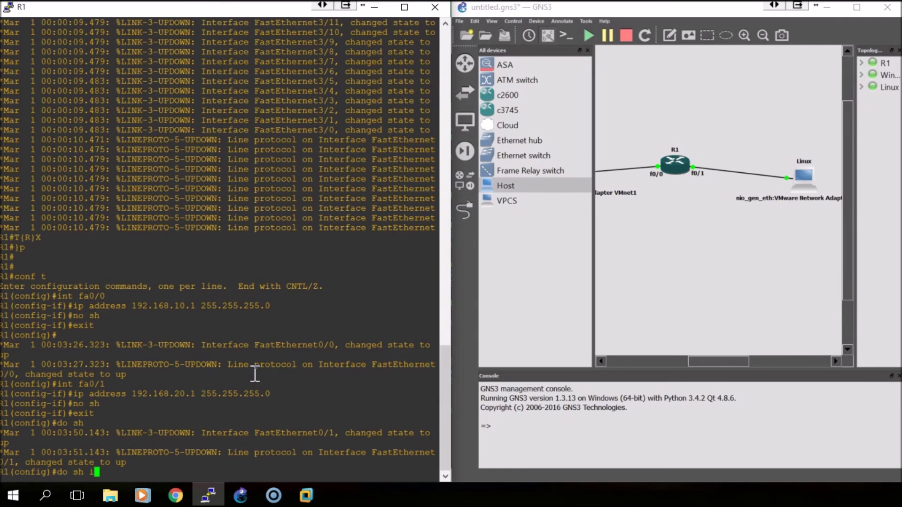
key("Return")
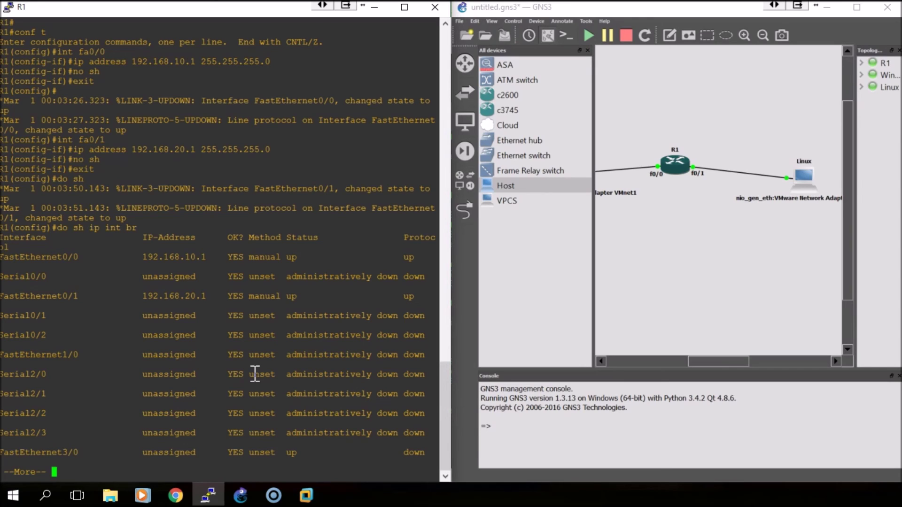
left_click(591, 59)
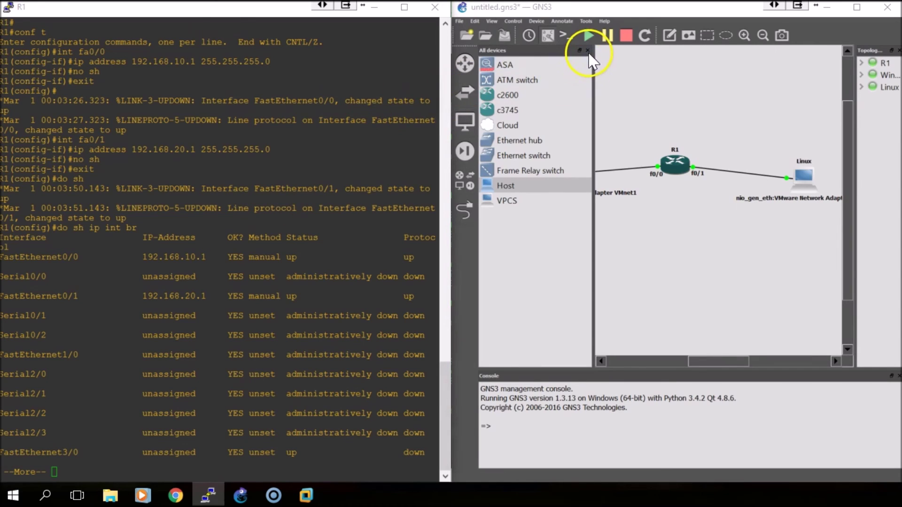
left_click(587, 50)
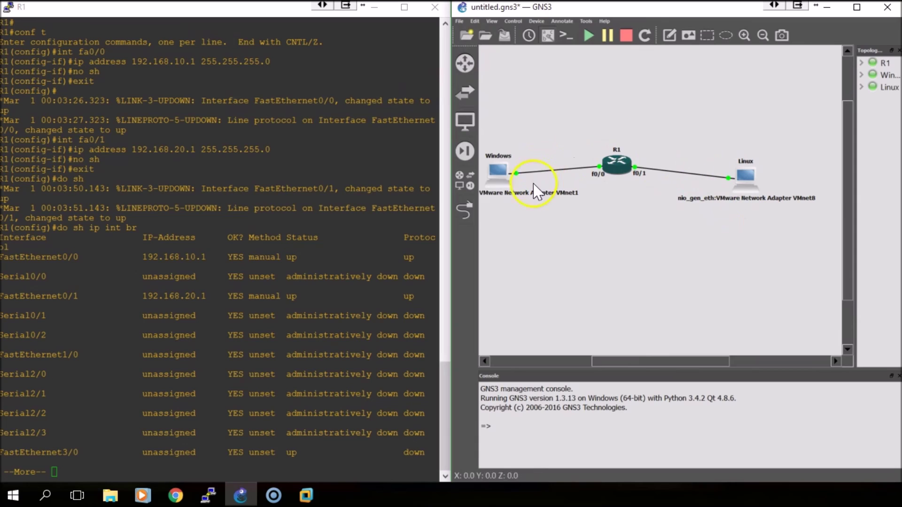
left_click(305, 494)
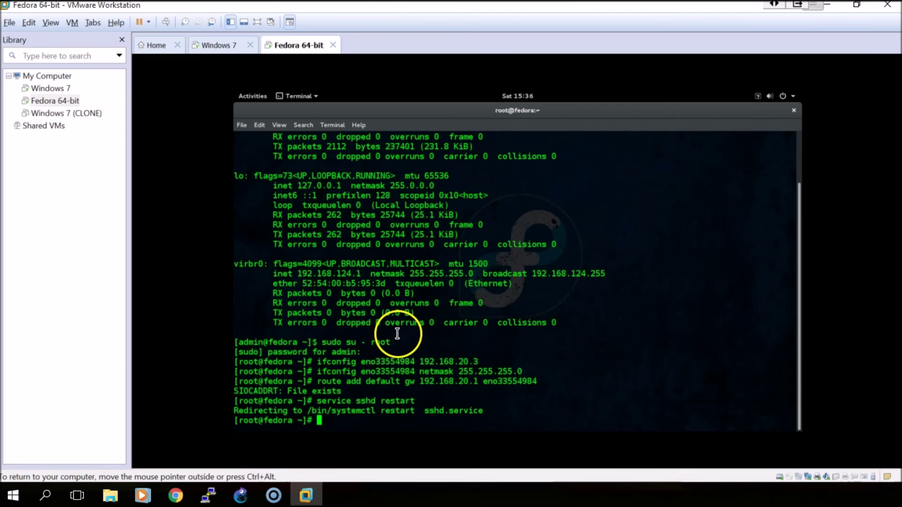
Step: From the Fedora terminal run 'ping -c 4 192.168.10.3', getting 3 of 4 replies
type("[root")
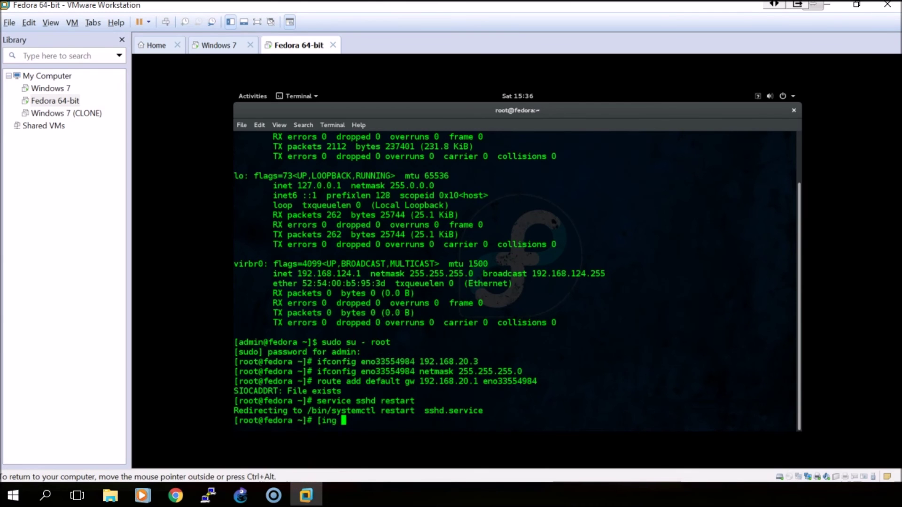
key("BackSpace")
key("BackSpace")
key("BackSpace")
key("BackSpace")
key("BackSpace")
type("ping -c 4")
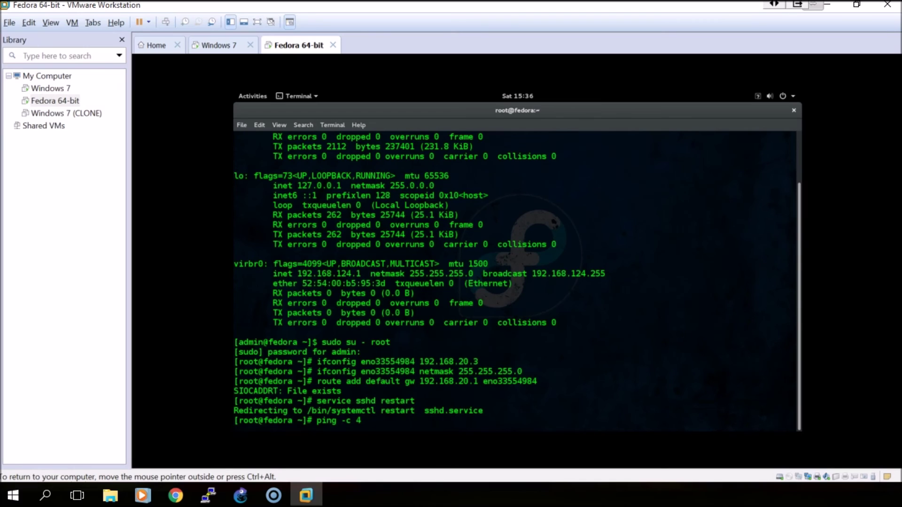
type("192.168.10.3")
key("Return")
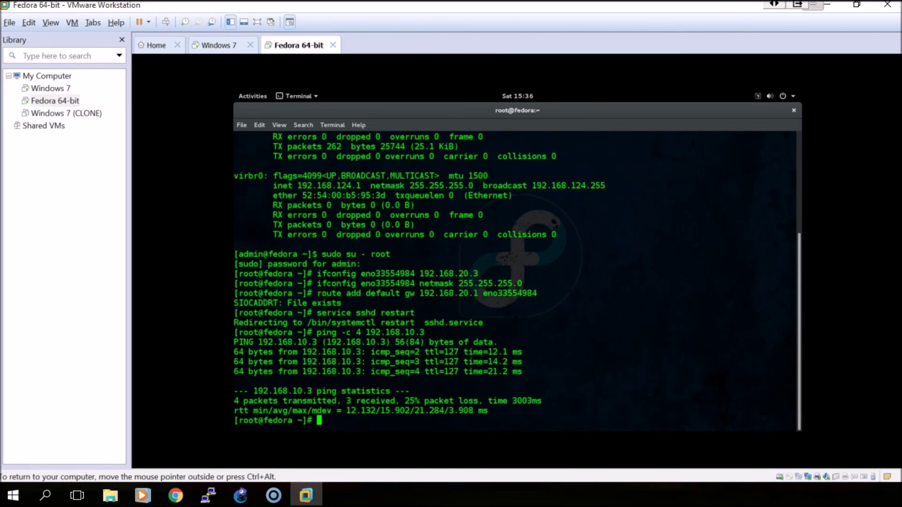
Step: Briefly reveal the router console, then bring back VMware on the Windows 7 VM
left_click(306, 497)
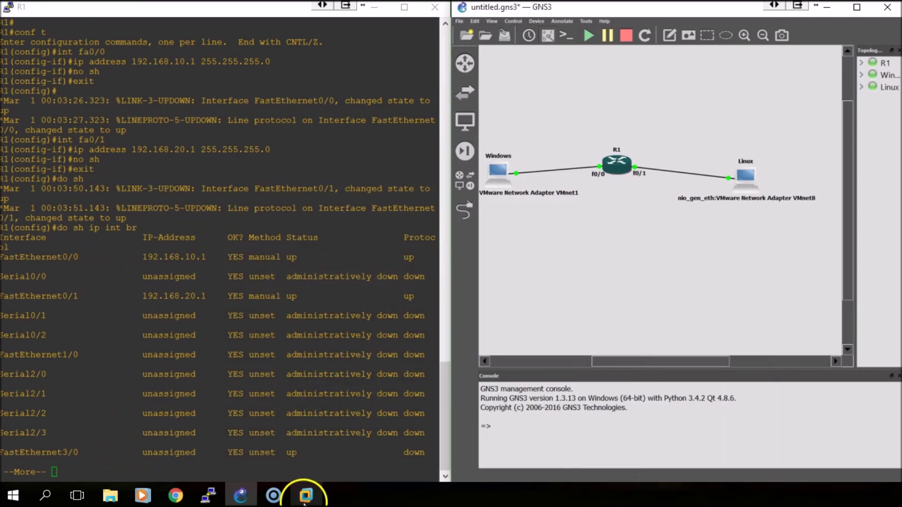
left_click(305, 499)
left_click(213, 45)
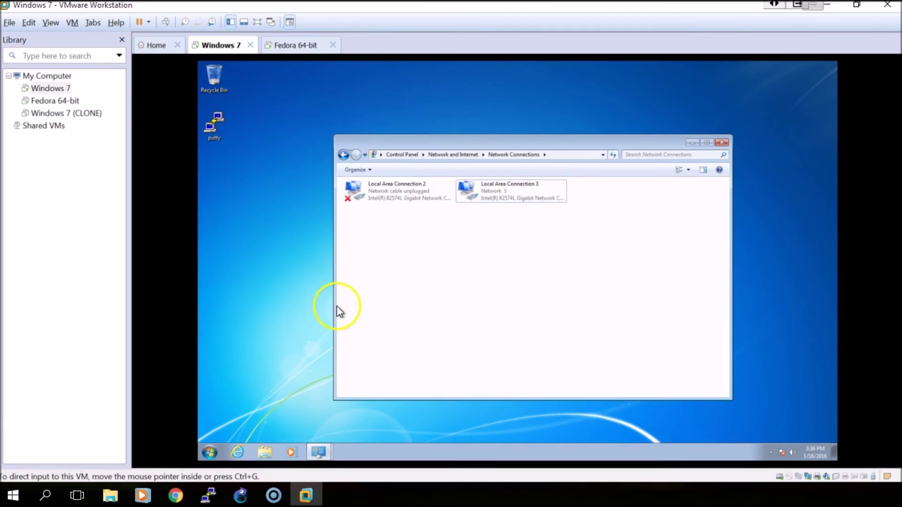
Step: Ping 192.168.20.3 from a Windows 7 Command Prompt, receiving all four replies
left_click(210, 451)
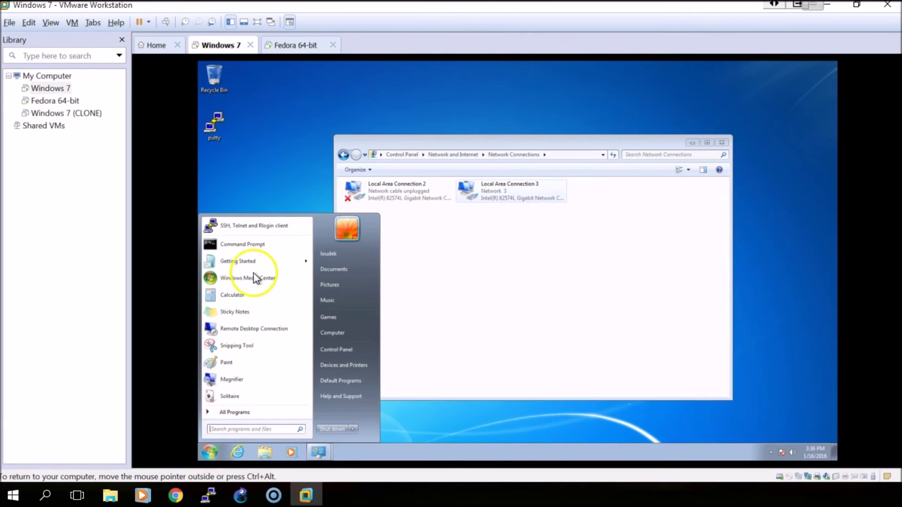
left_click(252, 244)
type("ping 192")
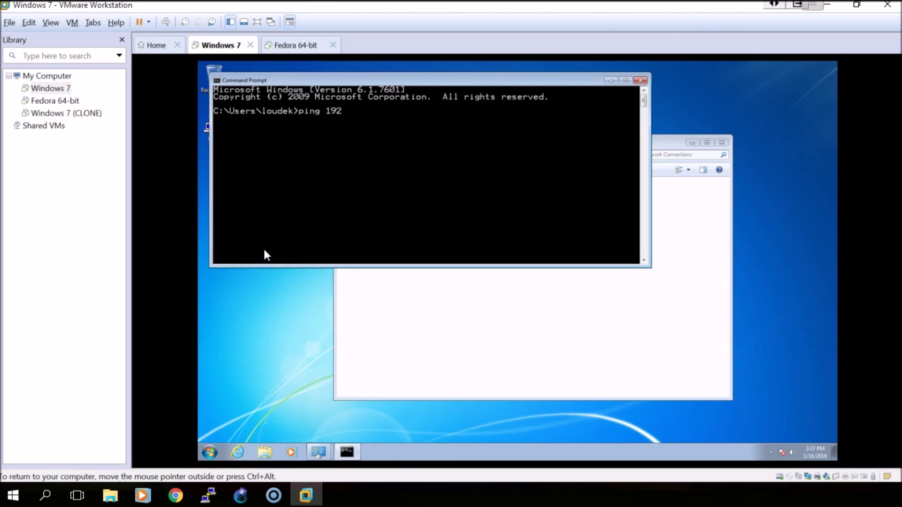
type(".168.20.3")
key("Return")
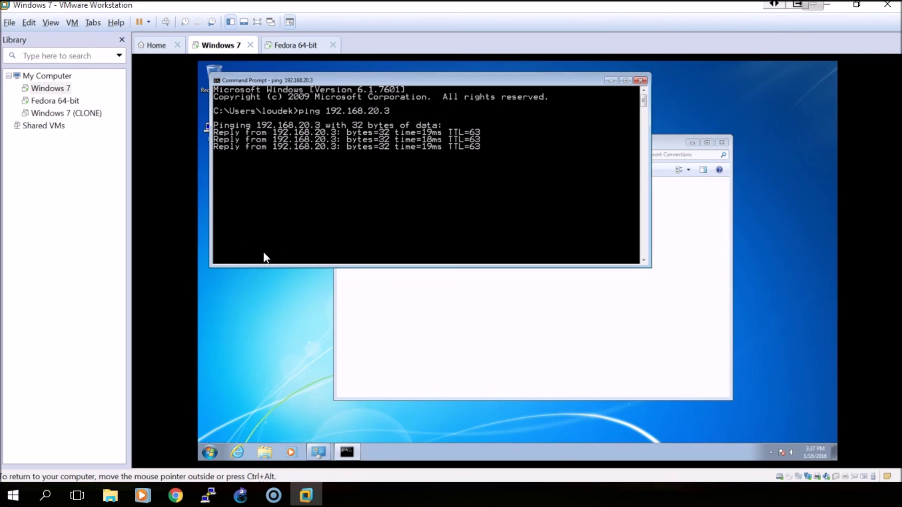
left_click(215, 450)
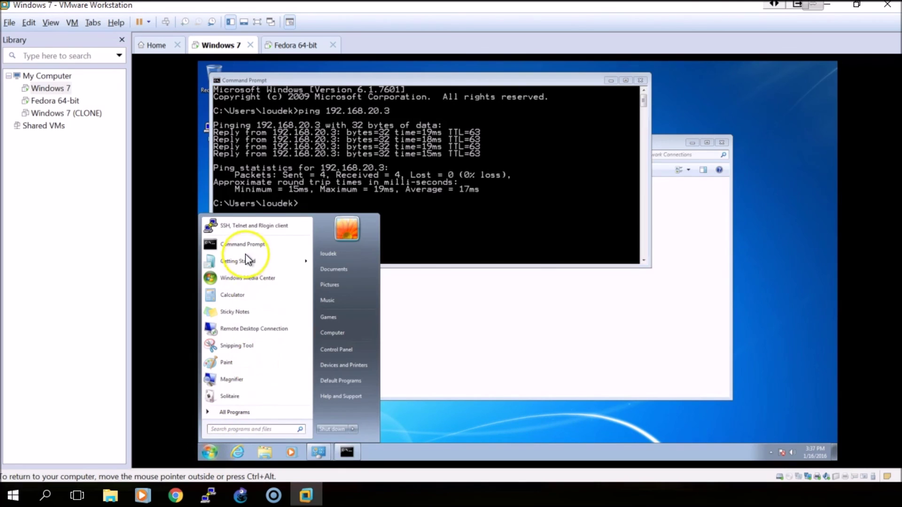
Step: Open a PuTTY SSH session to 192.168.20.3 and log in with the Fedora user name and password
left_click(252, 227)
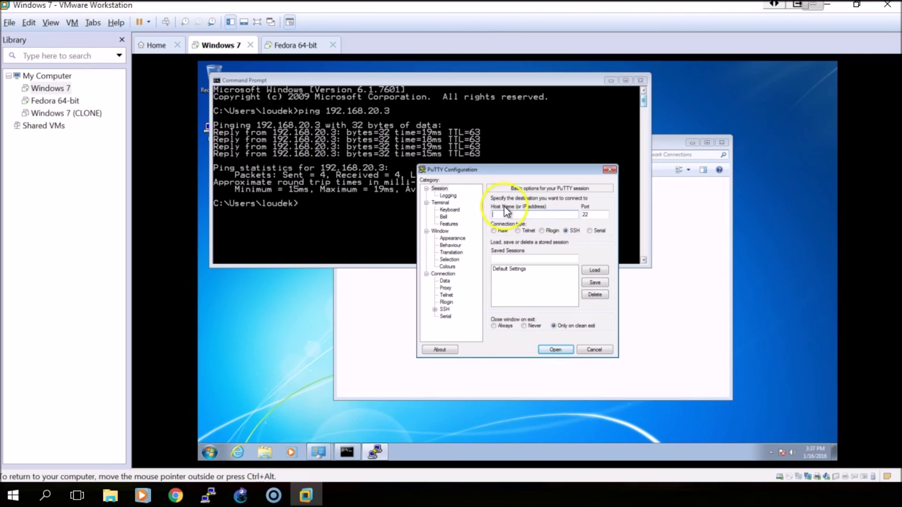
left_click(210, 451)
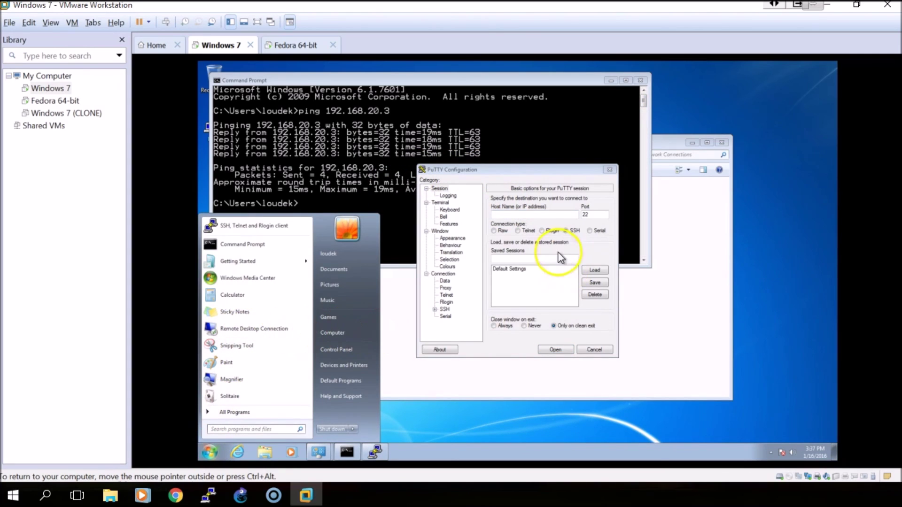
left_click(524, 215)
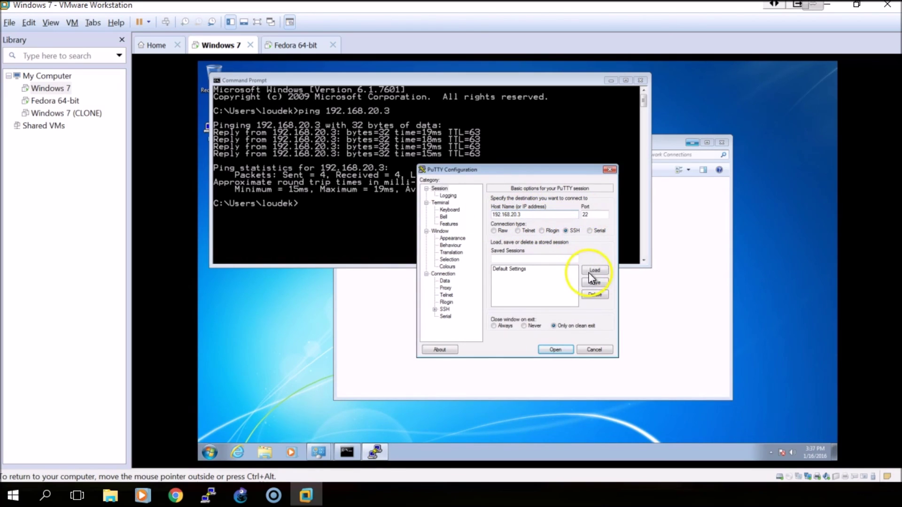
left_click(555, 350)
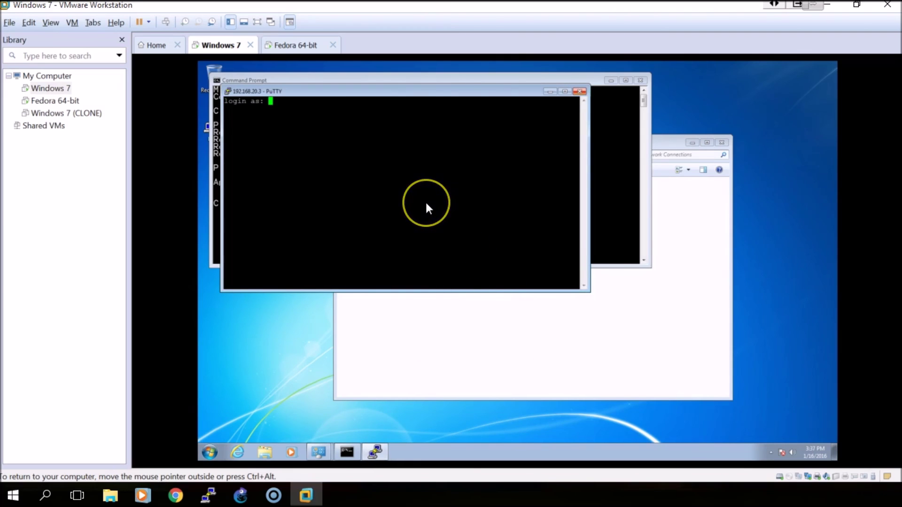
type("admin")
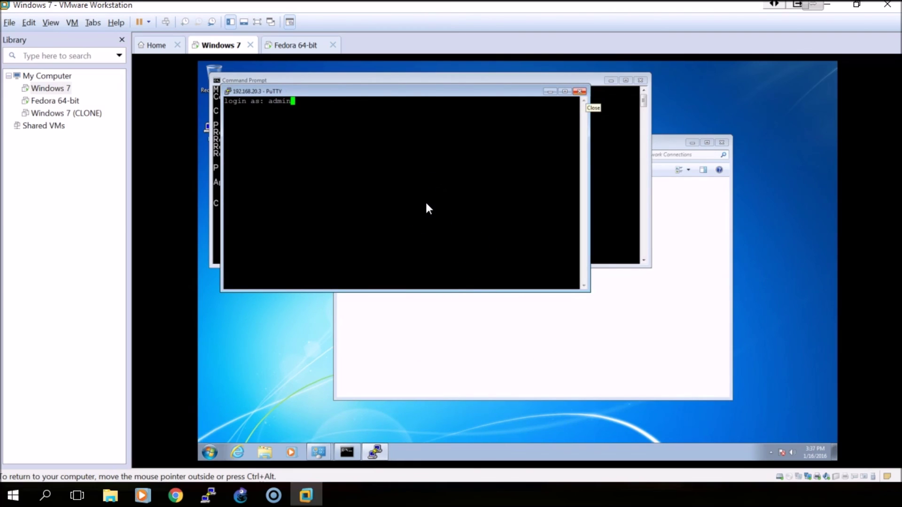
key("Return")
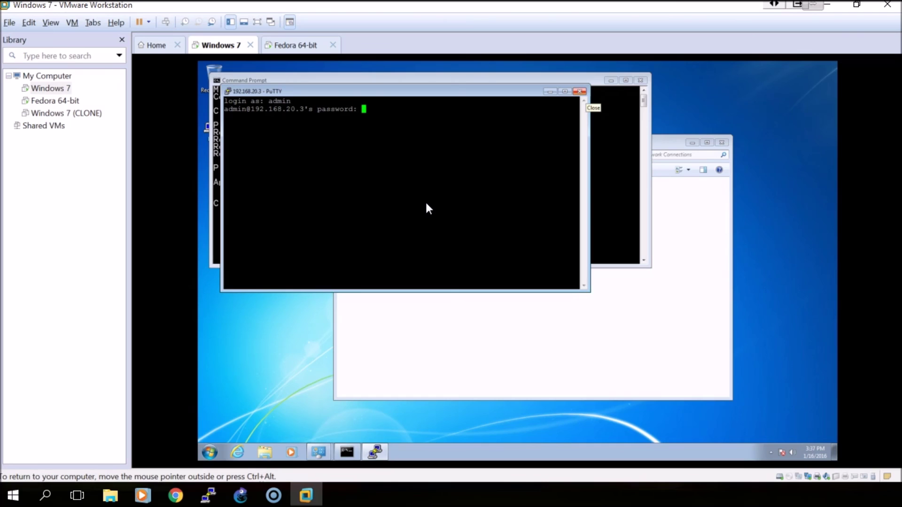
key("Return")
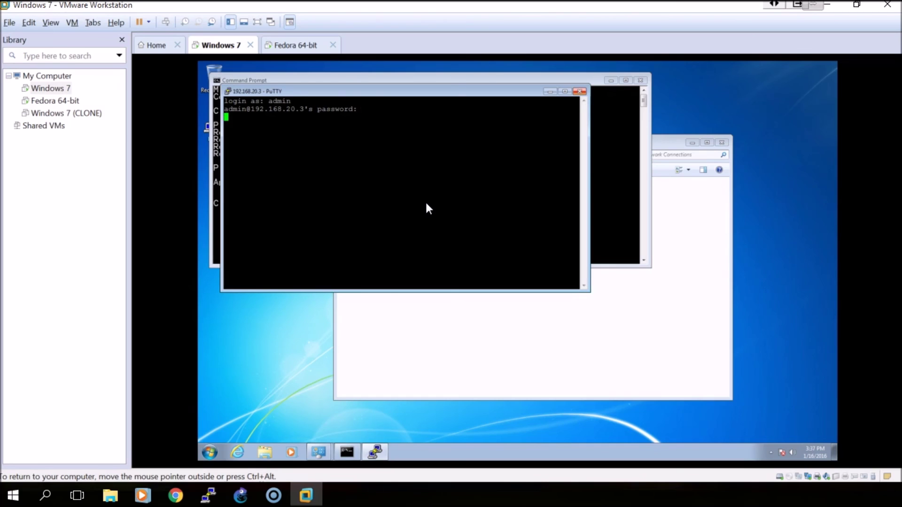